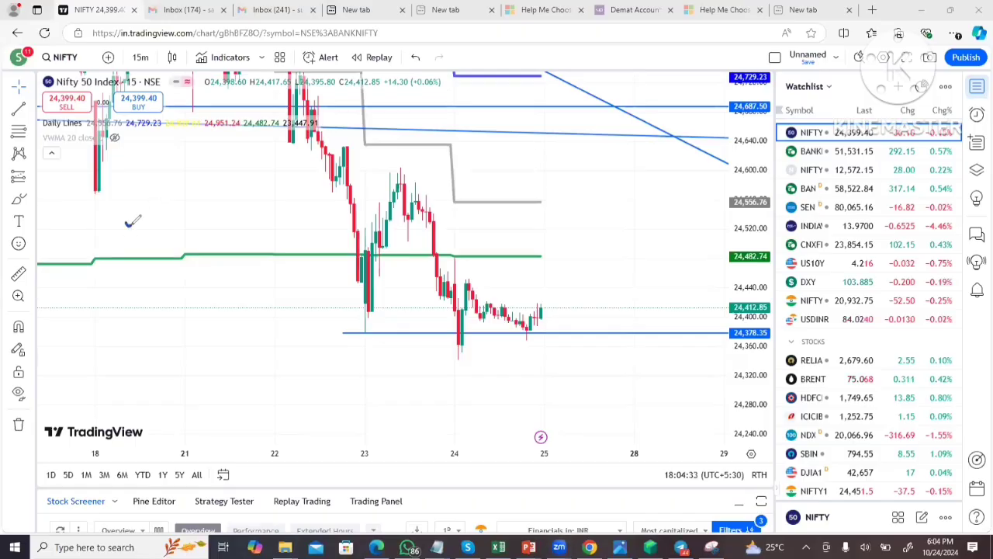
Handwrite the underlined dates '25th Oct' and '24th Oct' on the NIFTY chart.
{"action": "mouse_move", "coordinate": [127, 219]}
{"action": "left_mouse_down"}
{"action": "mouse_move", "coordinate": [149, 234]}
{"action": "mouse_move", "coordinate": [152, 198]}
{"action": "mouse_move", "coordinate": [180, 187]}
{"action": "mouse_move", "coordinate": [207, 209]}
{"action": "left_mouse_up"}
{"action": "mouse_move", "coordinate": [233, 176]}
{"action": "left_mouse_down"}
{"action": "mouse_move", "coordinate": [233, 194]}
{"action": "mouse_move", "coordinate": [259, 190]}
{"action": "left_mouse_up"}
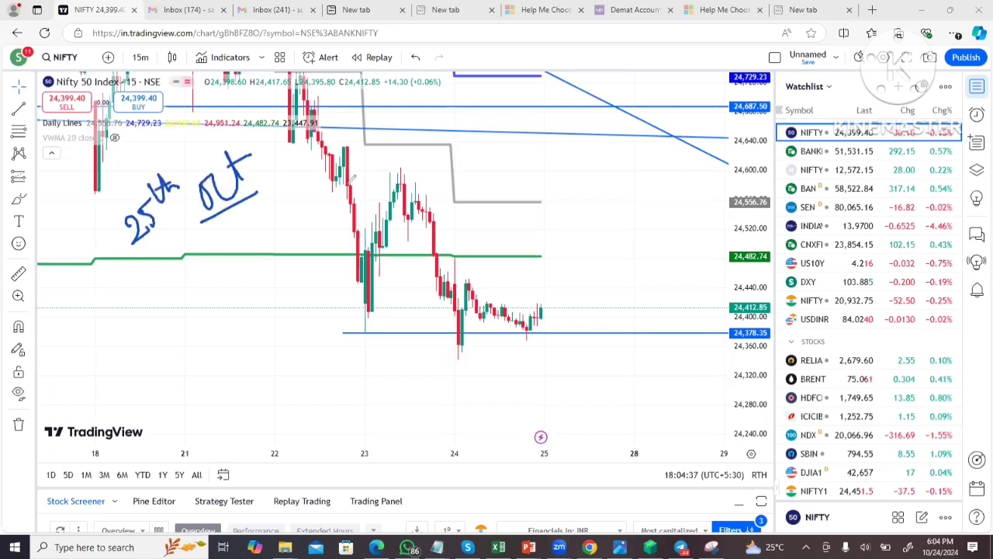
{"action": "mouse_move", "coordinate": [140, 345]}
{"action": "left_mouse_down"}
{"action": "mouse_move", "coordinate": [129, 363]}
{"action": "mouse_move", "coordinate": [160, 373]}
{"action": "mouse_move", "coordinate": [185, 341]}
{"action": "left_mouse_up"}
{"action": "mouse_move", "coordinate": [169, 293]}
{"action": "left_mouse_down"}
{"action": "mouse_move", "coordinate": [171, 315]}
{"action": "mouse_move", "coordinate": [203, 304]}
{"action": "mouse_move", "coordinate": [219, 329]}
{"action": "mouse_move", "coordinate": [234, 294]}
{"action": "left_mouse_up"}
{"action": "mouse_move", "coordinate": [248, 264]}
{"action": "left_mouse_down"}
{"action": "mouse_move", "coordinate": [244, 311]}
{"action": "mouse_move", "coordinate": [272, 256]}
{"action": "left_mouse_up"}
{"action": "left_click_drag", "start_coordinate": [211, 357], "coordinate": [276, 315]}
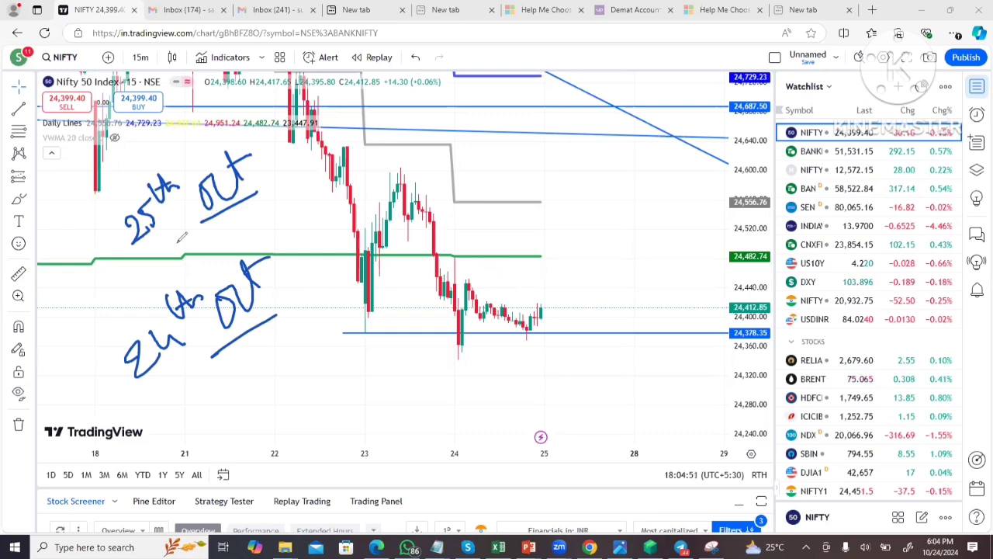
Write 24378 below the blue line and label the bounce candle there as PE.
{"action": "left_click_drag", "start_coordinate": [149, 263], "coordinate": [194, 234]}
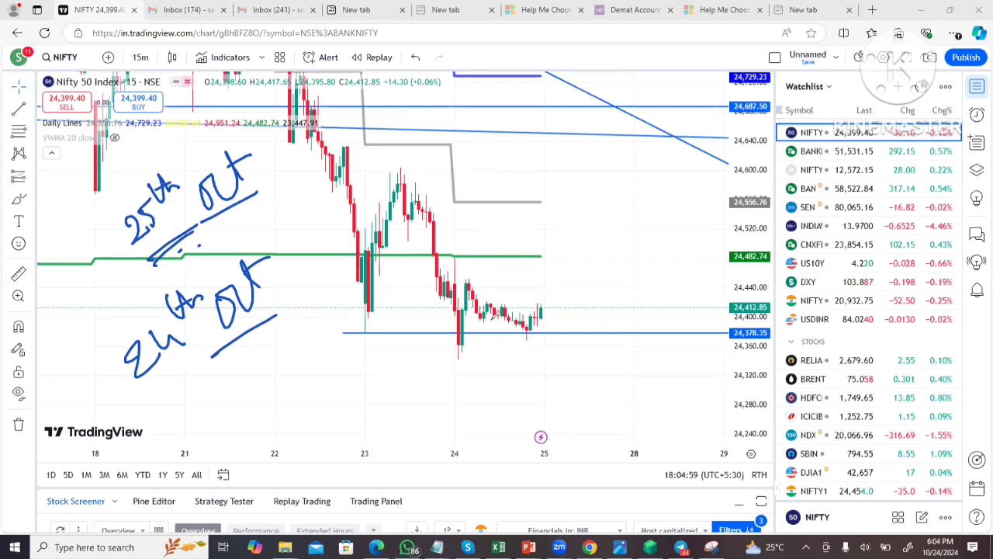
{"action": "left_click_drag", "start_coordinate": [432, 335], "coordinate": [469, 323]}
{"action": "left_click_drag", "start_coordinate": [341, 376], "coordinate": [361, 393]}
{"action": "mouse_move", "coordinate": [362, 359]}
{"action": "left_mouse_down"}
{"action": "mouse_move", "coordinate": [386, 373]}
{"action": "mouse_move", "coordinate": [386, 357]}
{"action": "mouse_move", "coordinate": [386, 377]}
{"action": "mouse_move", "coordinate": [415, 338]}
{"action": "mouse_move", "coordinate": [380, 390]}
{"action": "mouse_move", "coordinate": [413, 405]}
{"action": "mouse_move", "coordinate": [434, 376]}
{"action": "mouse_move", "coordinate": [449, 394]}
{"action": "mouse_move", "coordinate": [440, 374]}
{"action": "left_mouse_up"}
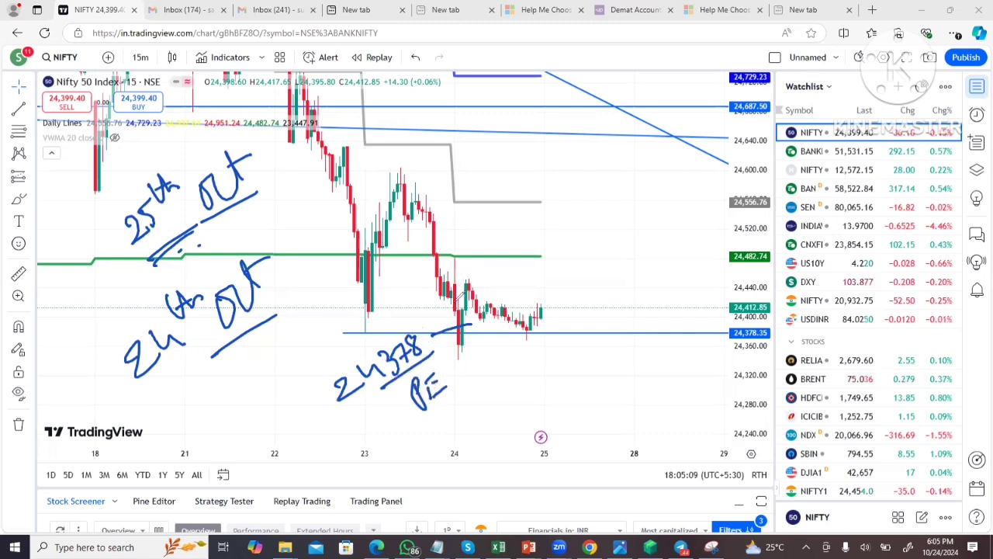
{"action": "left_click_drag", "start_coordinate": [453, 294], "coordinate": [460, 318]}
{"action": "left_click_drag", "start_coordinate": [365, 395], "coordinate": [385, 385]}
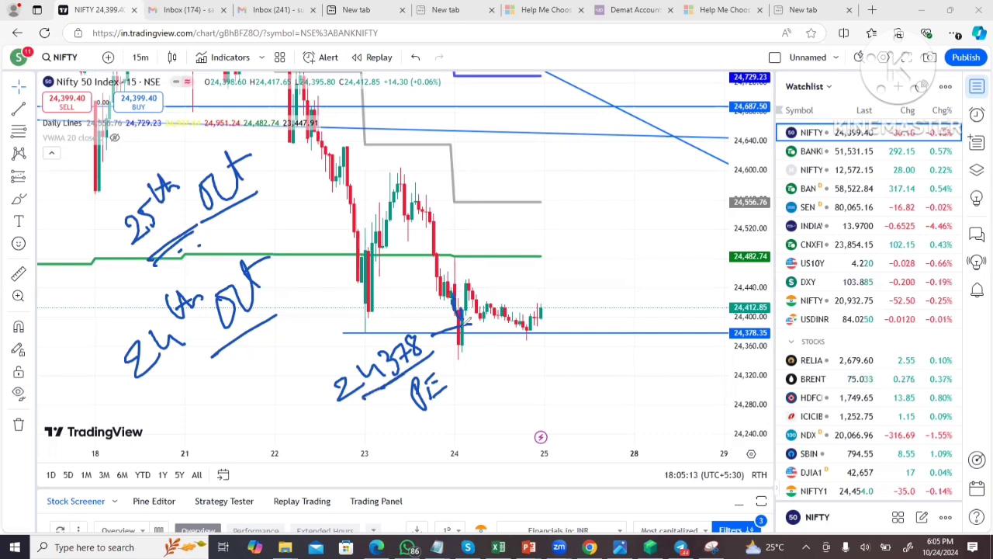
{"action": "mouse_move", "coordinate": [486, 351]}
{"action": "left_mouse_down"}
{"action": "mouse_move", "coordinate": [512, 358]}
{"action": "mouse_move", "coordinate": [521, 346]}
{"action": "mouse_move", "coordinate": [453, 359]}
{"action": "left_mouse_up"}
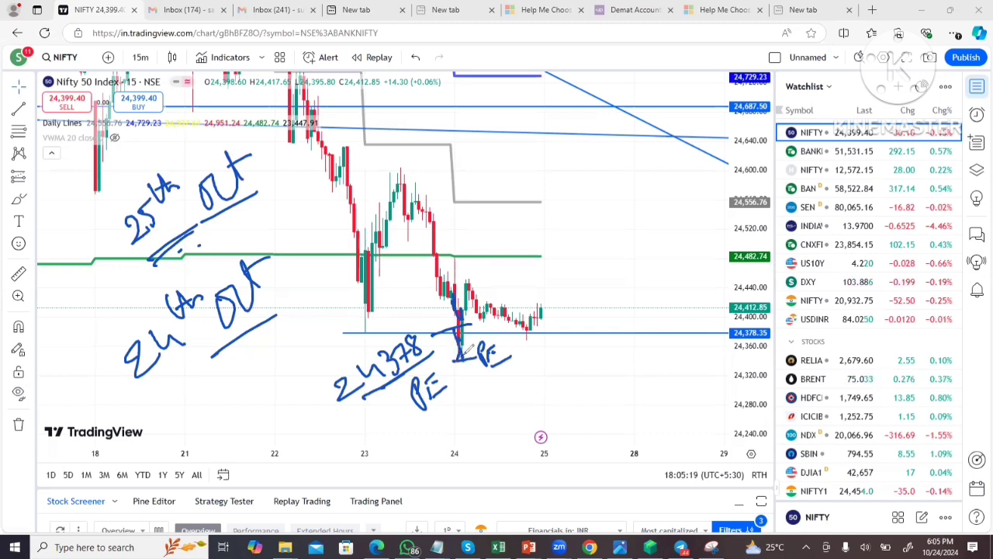
{"action": "left_click_drag", "start_coordinate": [467, 351], "coordinate": [456, 301]}
Write a circled SL below the 24378 note and switch to the Today's Investment Telegram channel.
{"action": "left_click_drag", "start_coordinate": [268, 390], "coordinate": [268, 419]}
{"action": "left_click_drag", "start_coordinate": [287, 371], "coordinate": [309, 397]}
{"action": "left_click_drag", "start_coordinate": [279, 365], "coordinate": [279, 364]}
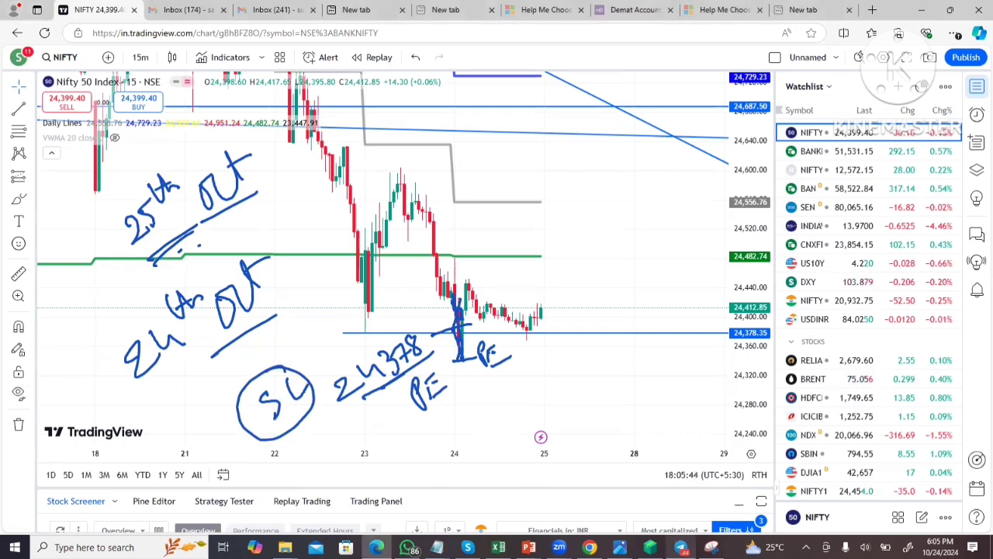
{"action": "left_click", "coordinate": [681, 547]}
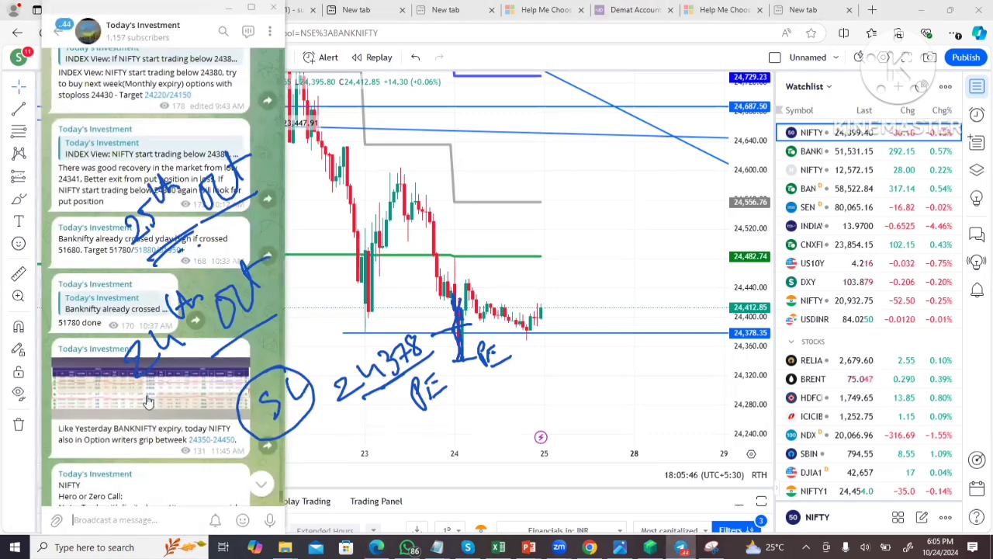
Enlarge the option-chain image, circle the 24,400 strike and underline its puts and calls OI.
{"action": "left_click", "coordinate": [147, 399]}
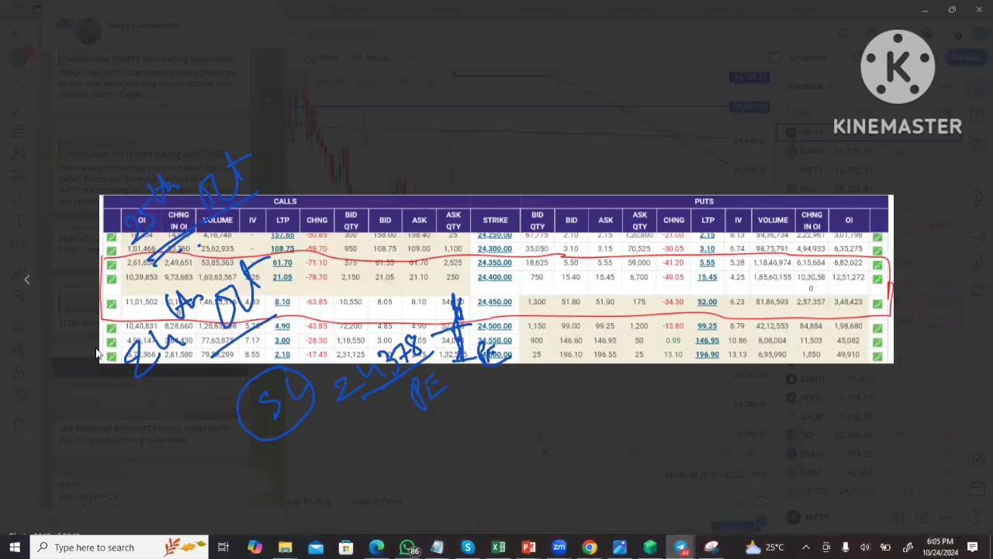
{"action": "key", "text": "Escape"}
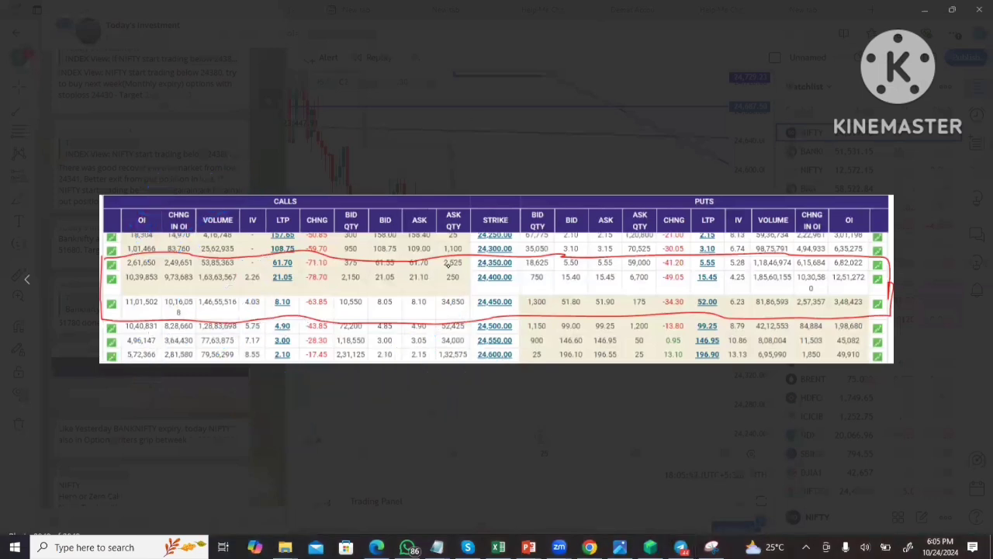
{"action": "left_click_drag", "start_coordinate": [490, 266], "coordinate": [505, 268]}
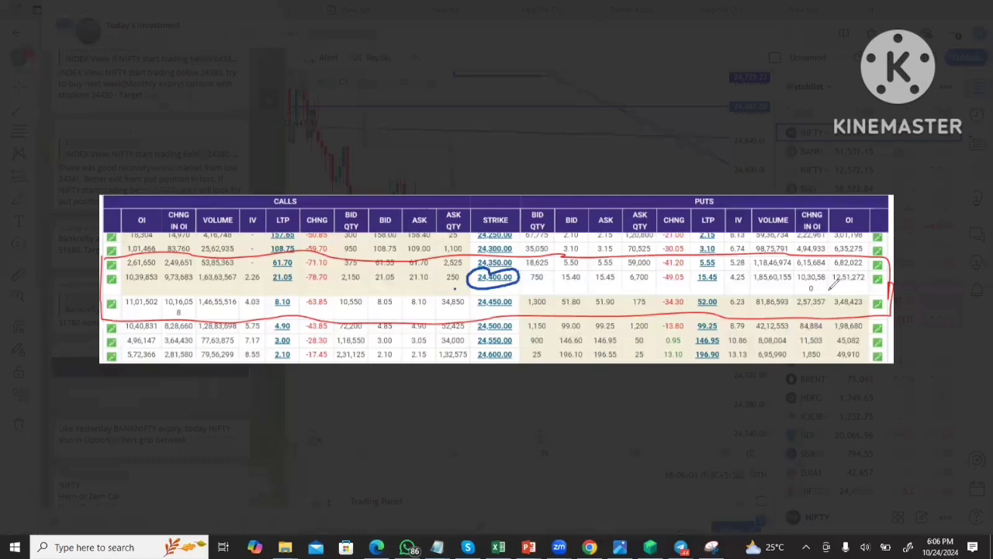
{"action": "left_click_drag", "start_coordinate": [828, 287], "coordinate": [872, 285]}
{"action": "left_click_drag", "start_coordinate": [792, 294], "coordinate": [821, 291]}
{"action": "left_click_drag", "start_coordinate": [121, 289], "coordinate": [189, 288]}
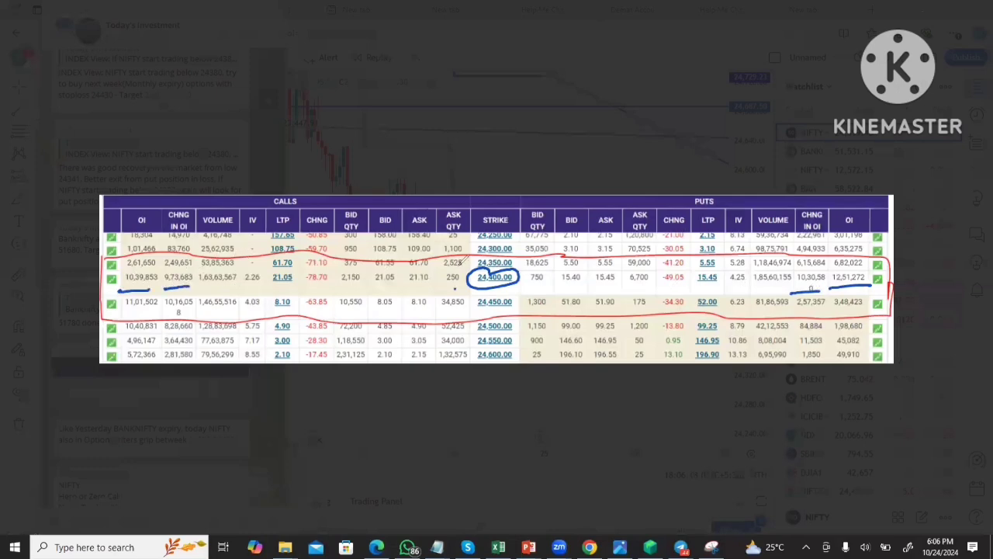
{"action": "left_click_drag", "start_coordinate": [508, 275], "coordinate": [497, 286]}
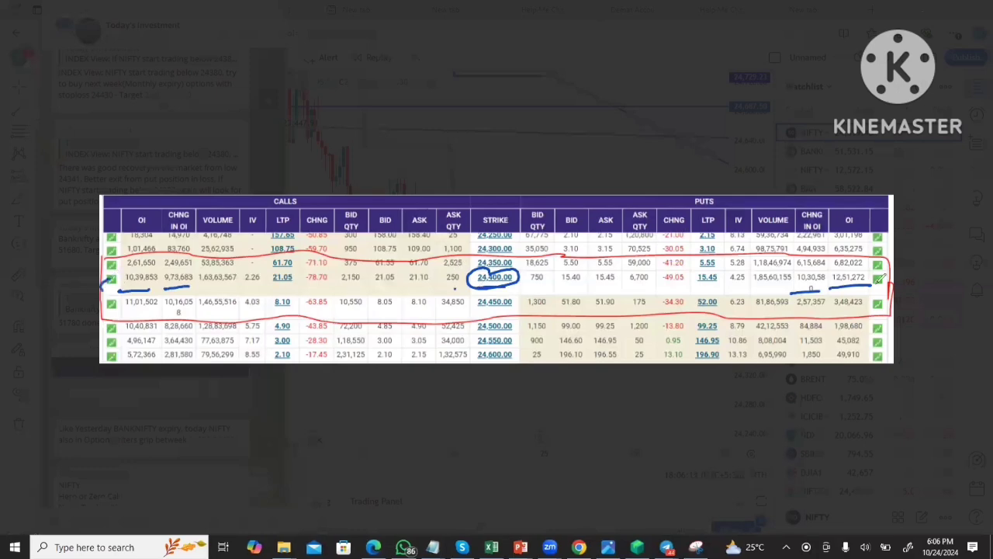
{"action": "left_click_drag", "start_coordinate": [875, 277], "coordinate": [884, 284]}
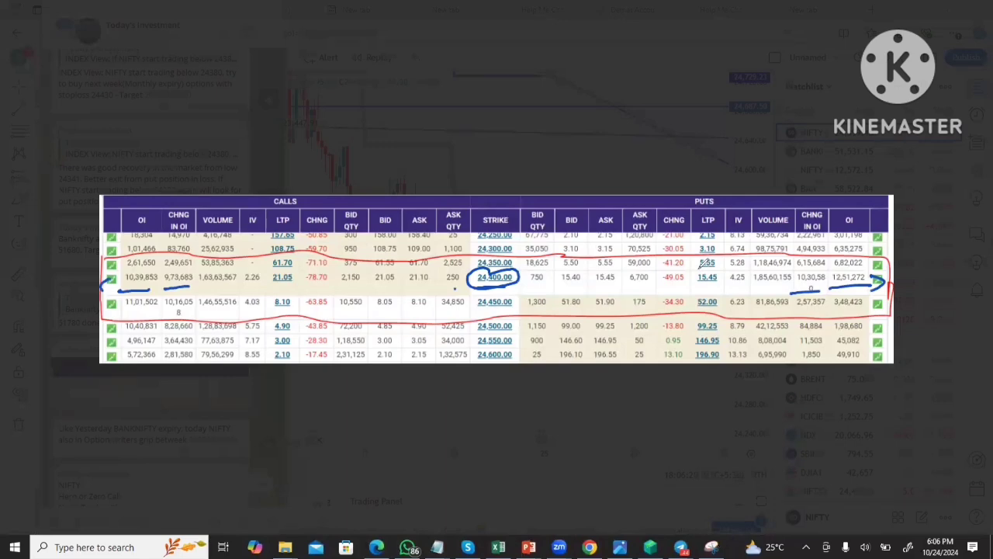
Circle puts LTP 15.45 and calls LTP 21.05, writing 30 and 40 beside them.
{"action": "left_click_drag", "start_coordinate": [706, 268], "coordinate": [721, 273]}
{"action": "left_click_drag", "start_coordinate": [299, 271], "coordinate": [296, 277]}
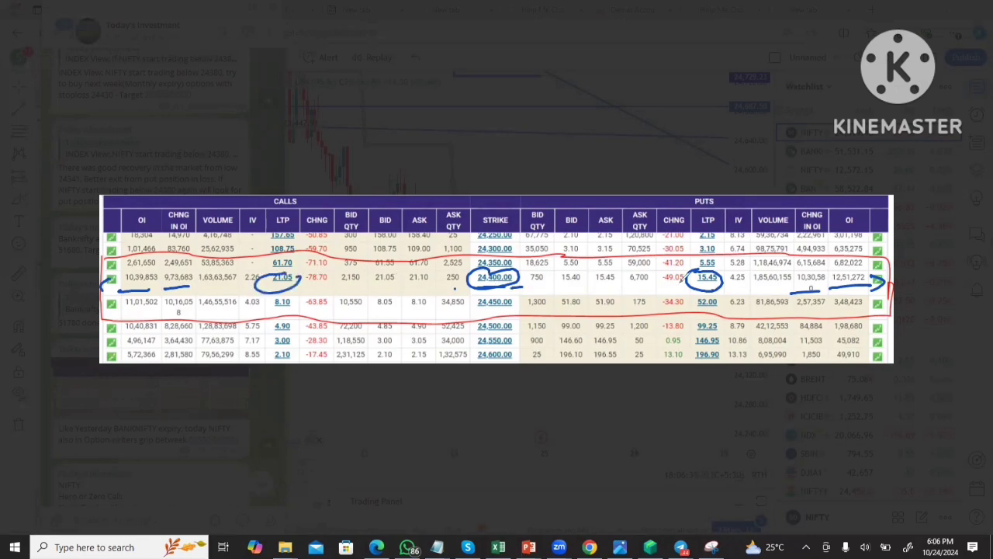
{"action": "left_click_drag", "start_coordinate": [623, 290], "coordinate": [626, 302]}
{"action": "left_click_drag", "start_coordinate": [653, 290], "coordinate": [652, 290]}
{"action": "left_click_drag", "start_coordinate": [328, 295], "coordinate": [342, 309]}
{"action": "left_click_drag", "start_coordinate": [351, 296], "coordinate": [349, 298]}
{"action": "left_click_drag", "start_coordinate": [361, 289], "coordinate": [369, 297]}
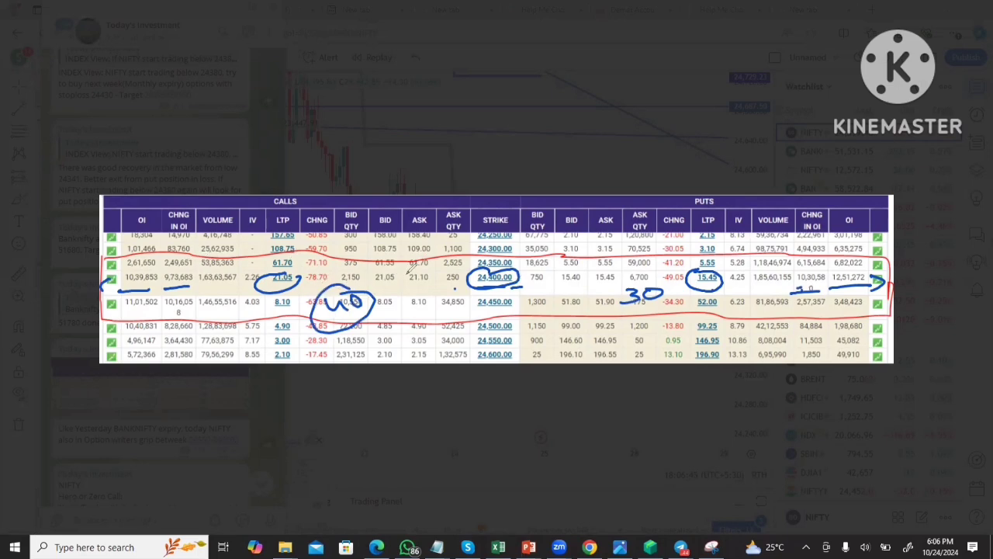
Write 'Option writer' with an underline above the option-chain table.
{"action": "left_click_drag", "start_coordinate": [465, 134], "coordinate": [487, 144]}
{"action": "left_click_drag", "start_coordinate": [492, 190], "coordinate": [514, 144]}
{"action": "left_click_drag", "start_coordinate": [534, 99], "coordinate": [560, 117]}
{"action": "left_click_drag", "start_coordinate": [571, 138], "coordinate": [610, 124]}
{"action": "left_click_drag", "start_coordinate": [663, 106], "coordinate": [703, 143]}
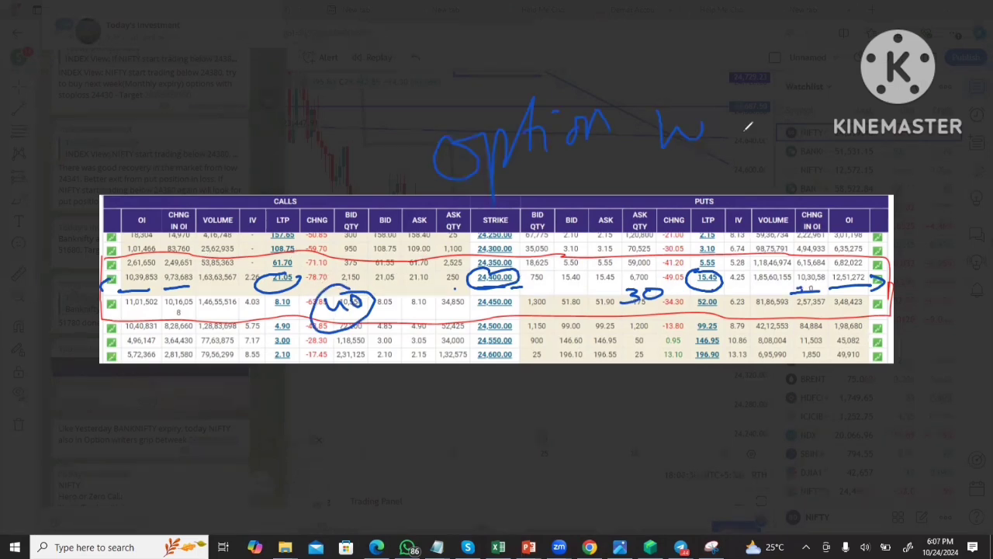
{"action": "left_click_drag", "start_coordinate": [733, 100], "coordinate": [785, 159]}
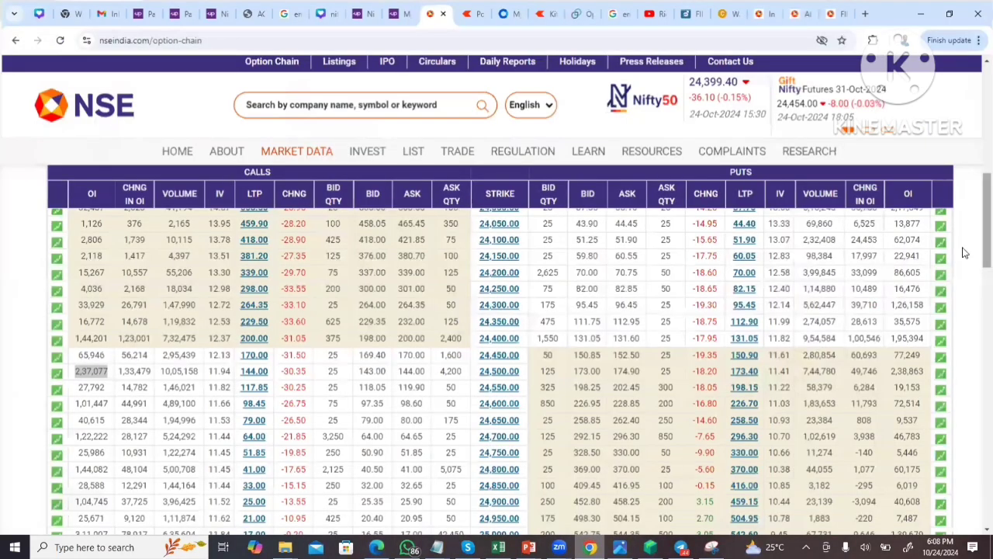
{"action": "left_click_drag", "start_coordinate": [975, 232], "coordinate": [976, 422]}
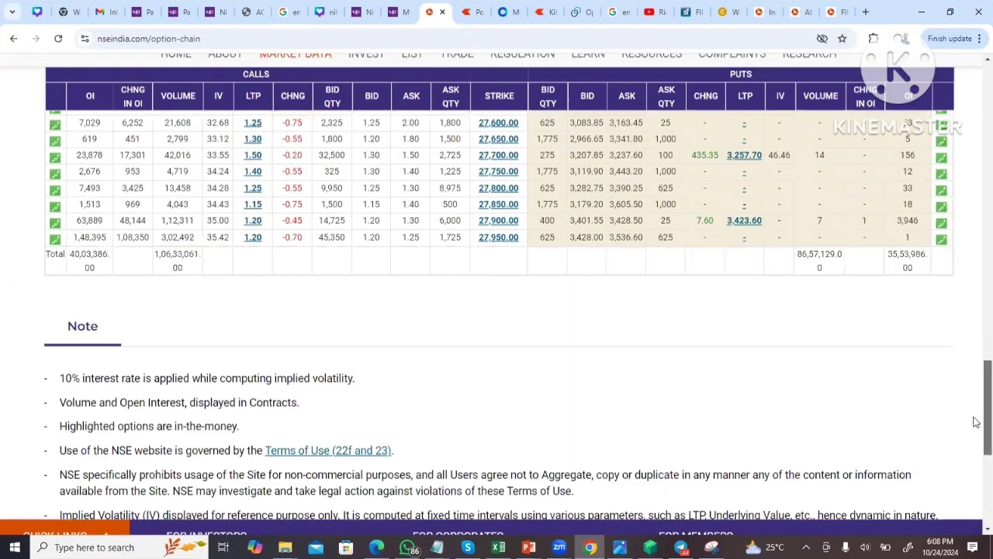
{"action": "right_click", "coordinate": [977, 408]}
{"action": "left_click", "coordinate": [186, 270]}
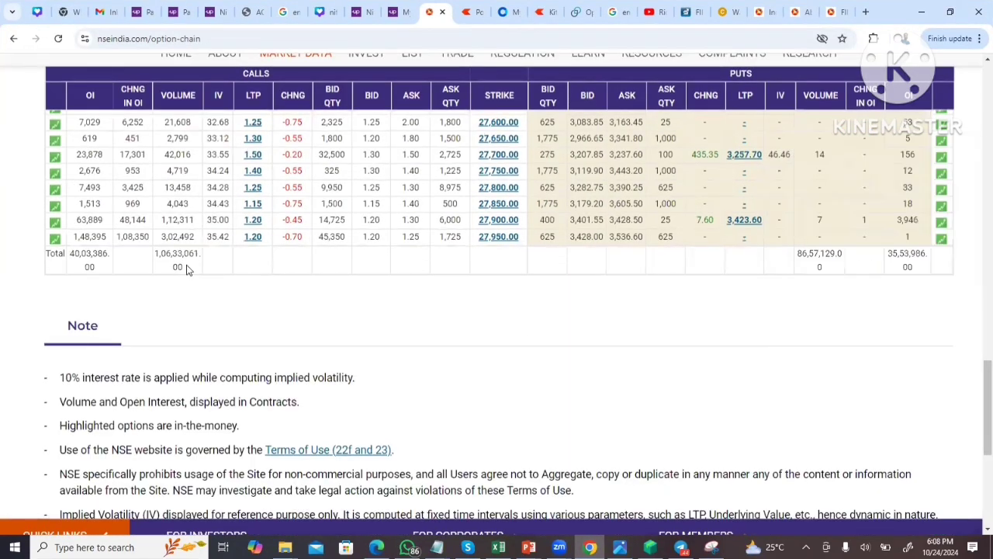
{"action": "scroll", "coordinate": [975, 403], "scroll_direction": "down", "scroll_amount": 4}
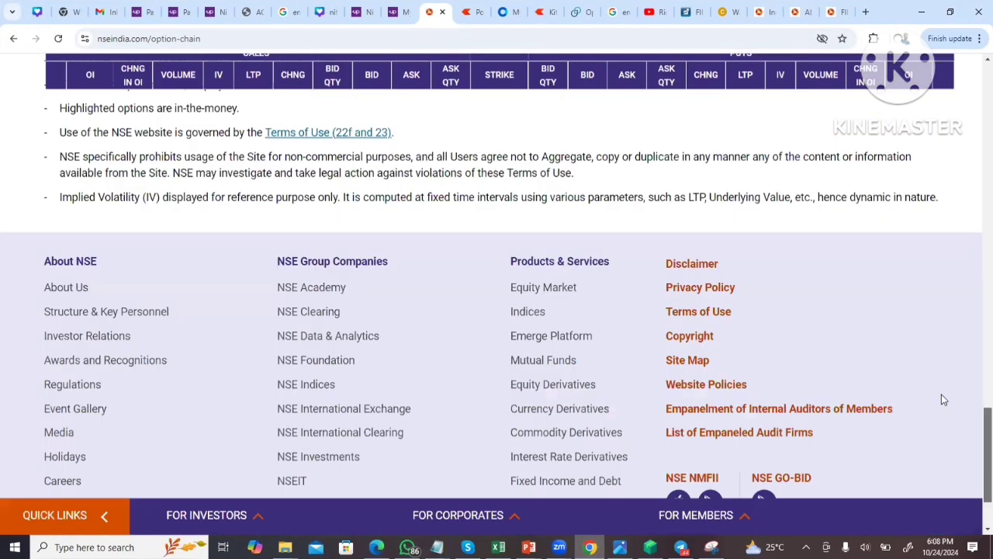
{"action": "scroll", "coordinate": [940, 398], "scroll_direction": "up", "scroll_amount": 7}
{"action": "scroll", "coordinate": [935, 310], "scroll_direction": "up", "scroll_amount": 10}
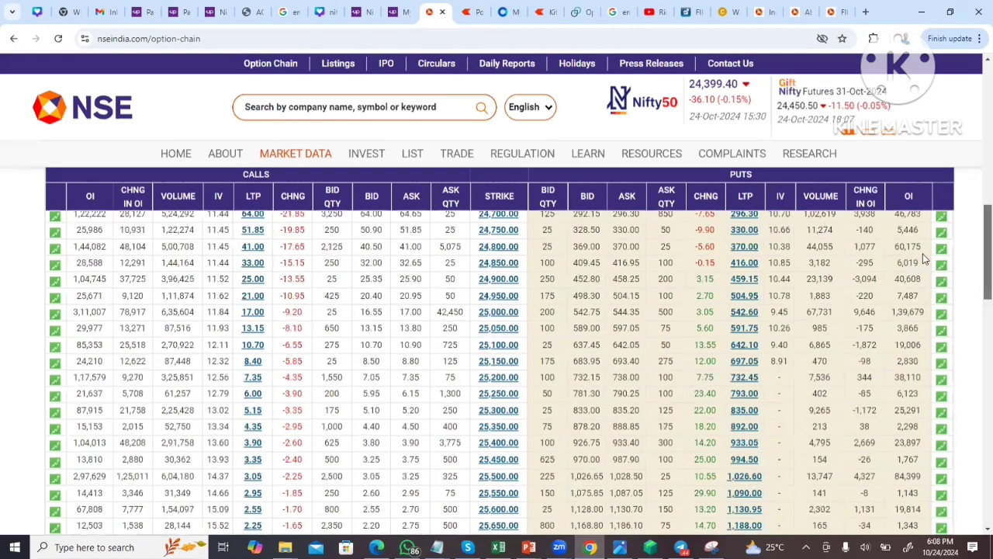
{"action": "scroll", "coordinate": [923, 239], "scroll_direction": "up", "scroll_amount": 5}
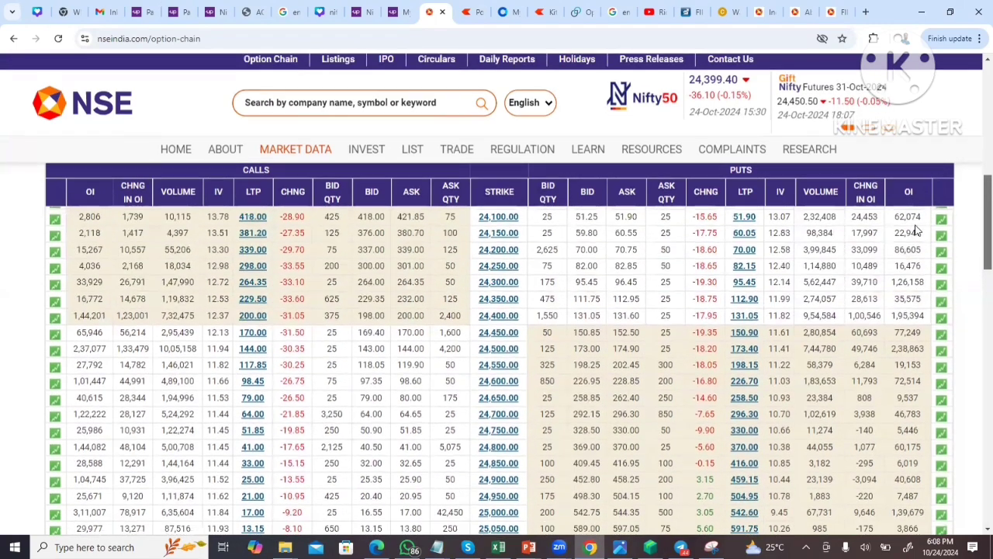
{"action": "scroll", "coordinate": [915, 233], "scroll_direction": "down", "scroll_amount": 1}
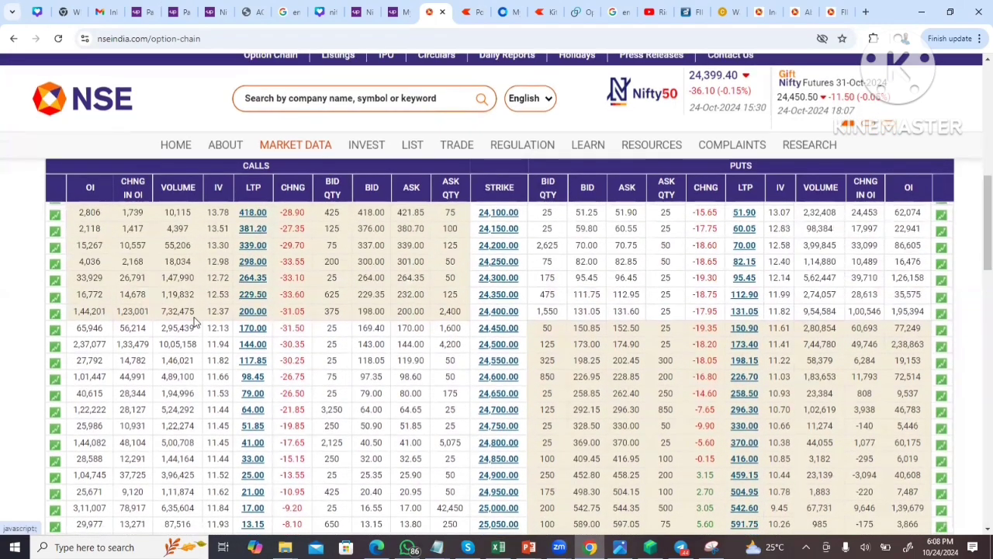
{"action": "double_click", "coordinate": [82, 344]}
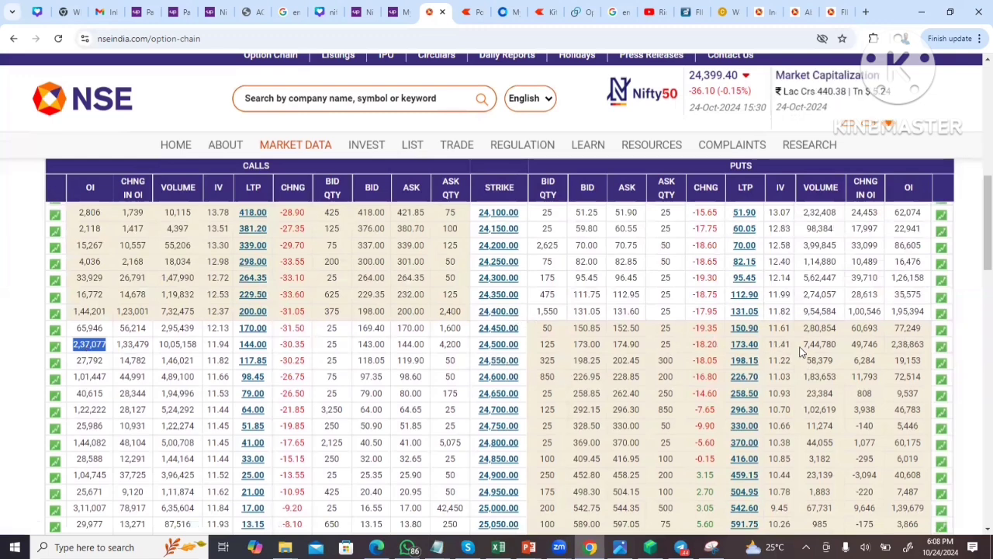
{"action": "double_click", "coordinate": [907, 345]}
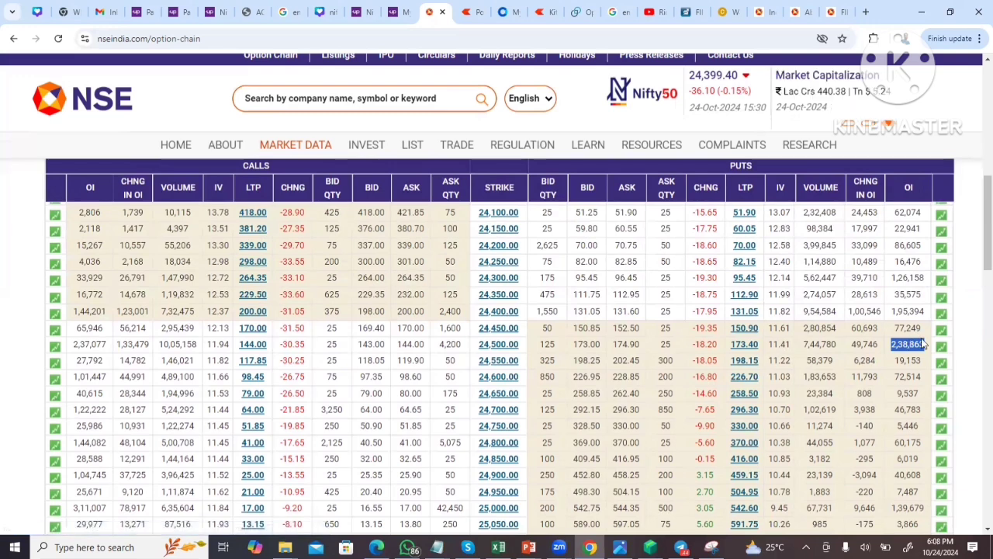
{"action": "double_click", "coordinate": [899, 312]}
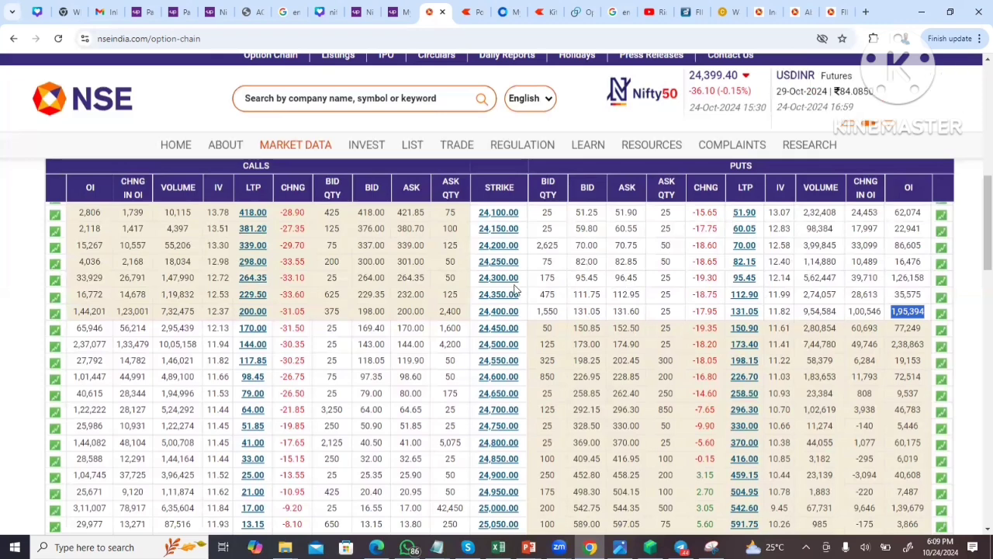
{"action": "double_click", "coordinate": [86, 344]}
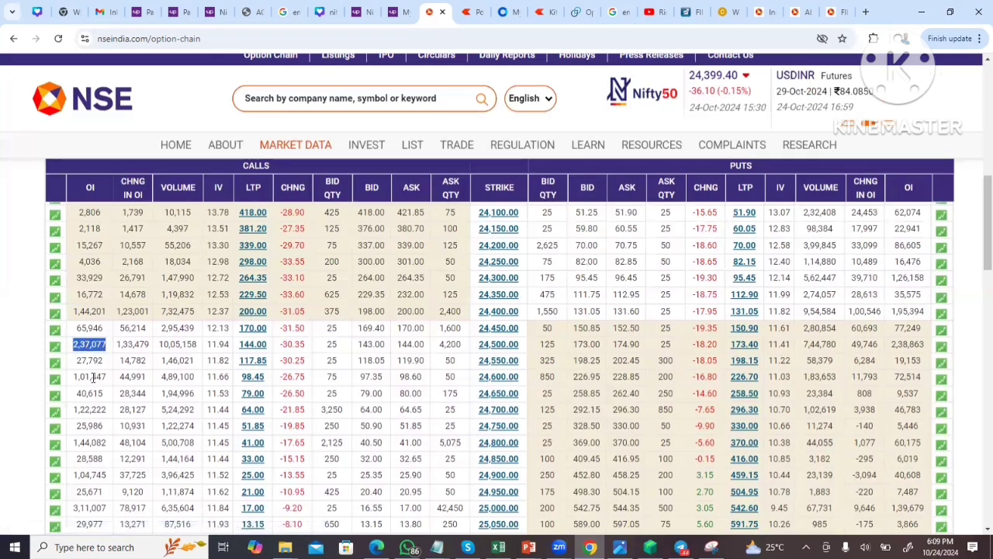
{"action": "double_click", "coordinate": [90, 377]}
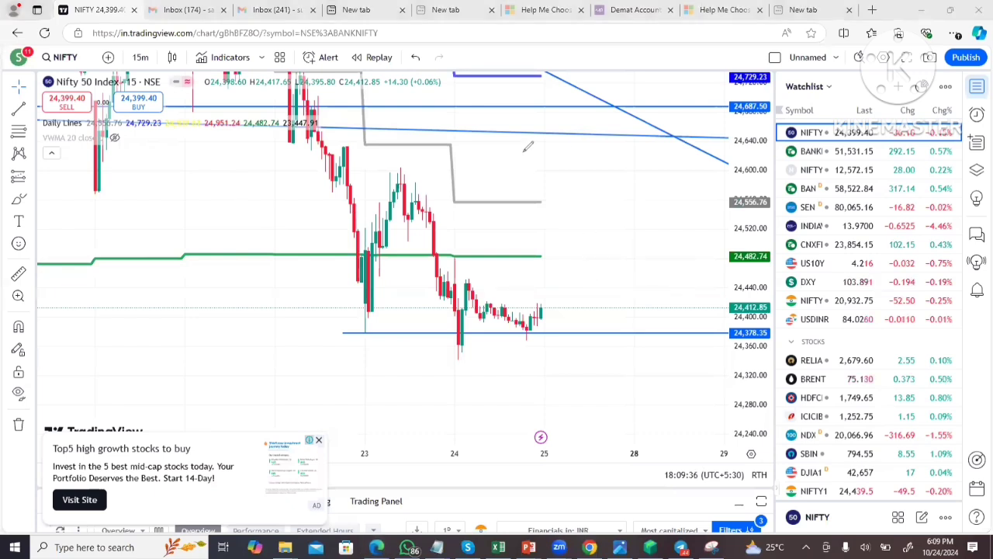
Draw the 24350 support and 24650 resistance lines with an up arrow toward 24650.
{"action": "mouse_move", "coordinate": [454, 361]}
{"action": "left_mouse_down"}
{"action": "mouse_move", "coordinate": [542, 357]}
{"action": "mouse_move", "coordinate": [588, 377]}
{"action": "mouse_move", "coordinate": [671, 375]}
{"action": "left_mouse_up"}
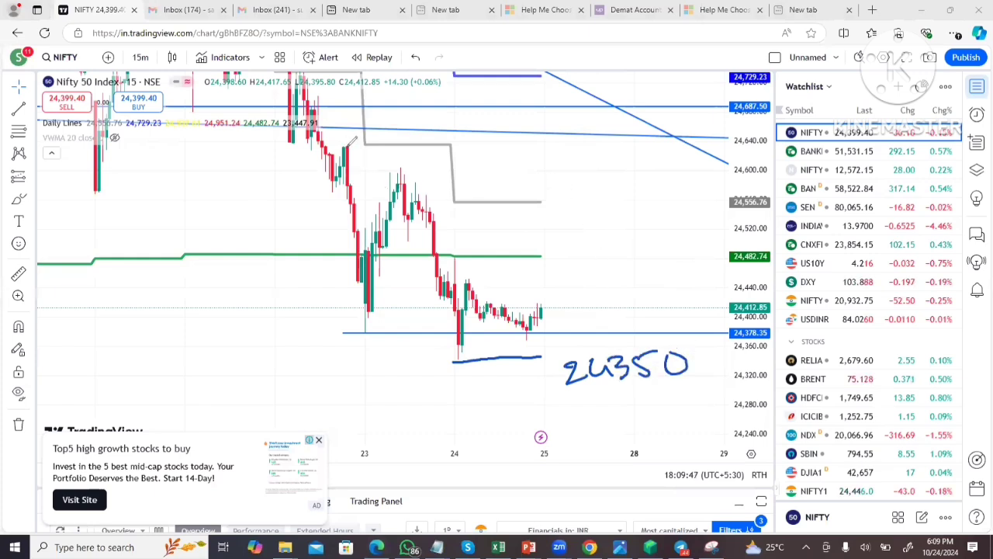
{"action": "mouse_move", "coordinate": [347, 146]}
{"action": "left_mouse_down"}
{"action": "mouse_move", "coordinate": [512, 152]}
{"action": "mouse_move", "coordinate": [591, 185]}
{"action": "left_mouse_up"}
{"action": "mouse_move", "coordinate": [620, 142]}
{"action": "left_mouse_down"}
{"action": "mouse_move", "coordinate": [610, 168]}
{"action": "mouse_move", "coordinate": [630, 183]}
{"action": "mouse_move", "coordinate": [664, 155]}
{"action": "left_mouse_up"}
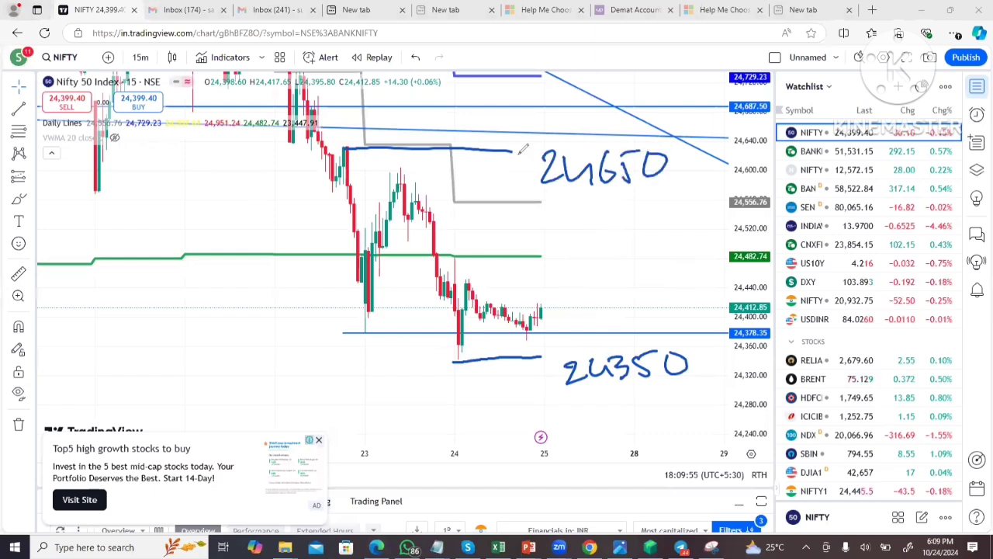
{"action": "left_click_drag", "start_coordinate": [518, 175], "coordinate": [528, 114]}
{"action": "mouse_move", "coordinate": [514, 143]}
{"action": "left_mouse_down"}
{"action": "mouse_move", "coordinate": [630, 111]}
{"action": "mouse_move", "coordinate": [651, 116]}
{"action": "left_mouse_up"}
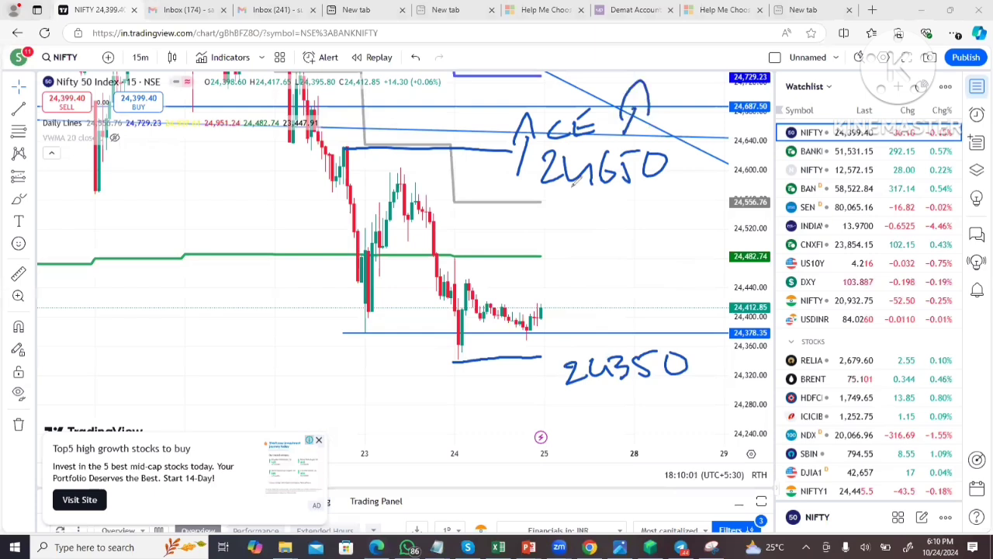
Add a PE down arrow under 24350, a wave sketch, and the 24600 target.
{"action": "left_click", "coordinate": [550, 364]}
{"action": "mouse_move", "coordinate": [490, 374]}
{"action": "left_mouse_down"}
{"action": "mouse_move", "coordinate": [490, 402]}
{"action": "mouse_move", "coordinate": [509, 390]}
{"action": "left_mouse_up"}
{"action": "left_click_drag", "start_coordinate": [551, 387], "coordinate": [574, 412]}
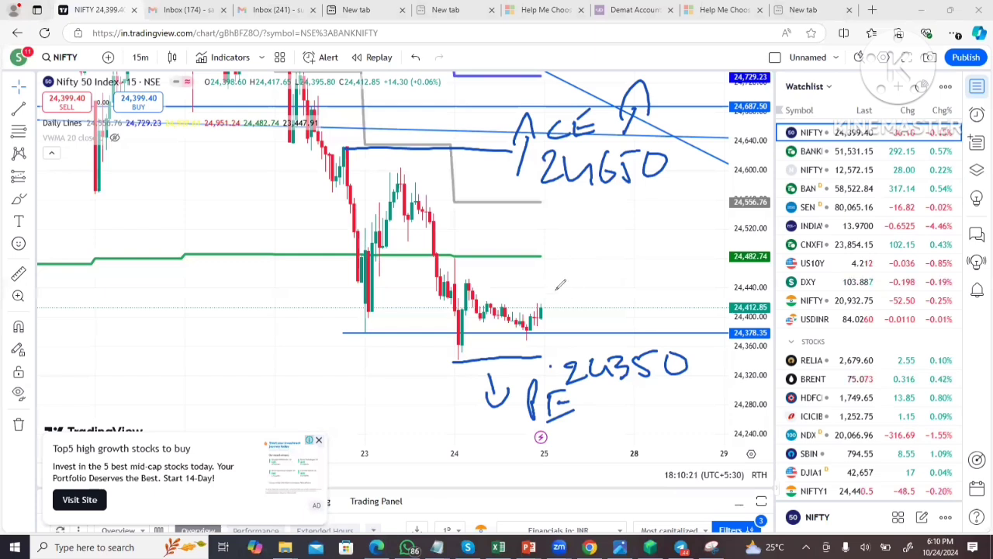
{"action": "left_click_drag", "start_coordinate": [668, 220], "coordinate": [818, 243]}
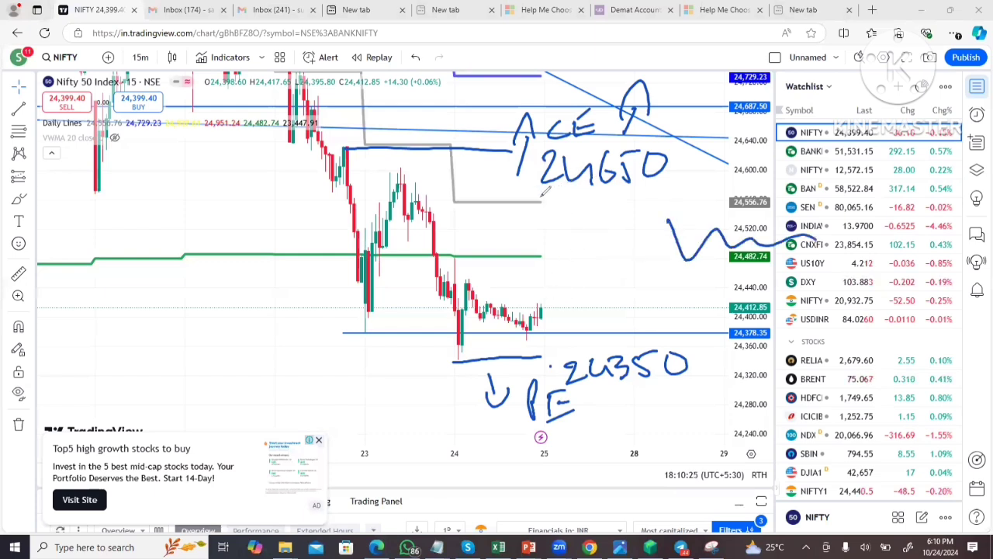
{"action": "mouse_move", "coordinate": [540, 200]}
{"action": "left_mouse_down"}
{"action": "mouse_move", "coordinate": [578, 211]}
{"action": "mouse_move", "coordinate": [656, 189]}
{"action": "mouse_move", "coordinate": [531, 211]}
{"action": "mouse_move", "coordinate": [535, 226]}
{"action": "mouse_move", "coordinate": [543, 220]}
{"action": "left_mouse_up"}
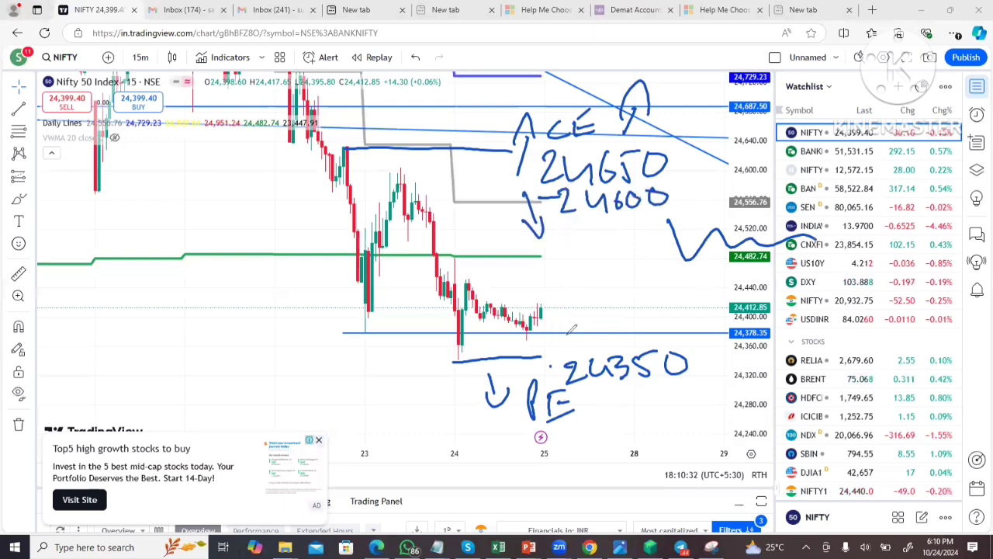
Write 24406 with an up arrow, sketch a sideways zigzag, and underline 24350.
{"action": "mouse_move", "coordinate": [558, 335]}
{"action": "left_mouse_down"}
{"action": "mouse_move", "coordinate": [581, 352]}
{"action": "mouse_move", "coordinate": [599, 341]}
{"action": "left_mouse_up"}
{"action": "left_click_drag", "start_coordinate": [606, 324], "coordinate": [622, 339]}
{"action": "mouse_move", "coordinate": [635, 321]}
{"action": "left_mouse_down"}
{"action": "mouse_move", "coordinate": [631, 336]}
{"action": "mouse_move", "coordinate": [649, 334]}
{"action": "left_mouse_up"}
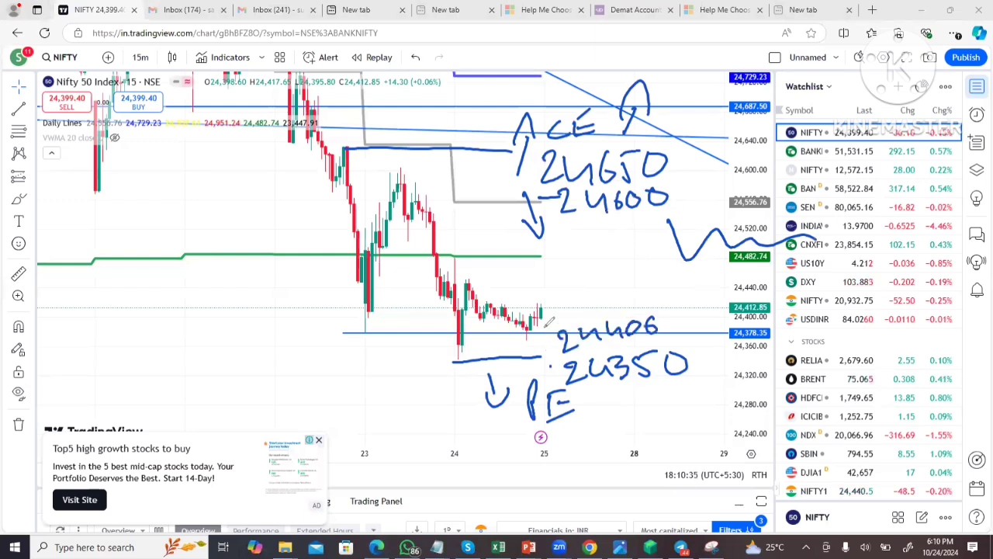
{"action": "mouse_move", "coordinate": [547, 327]}
{"action": "left_mouse_down"}
{"action": "mouse_move", "coordinate": [543, 346]}
{"action": "mouse_move", "coordinate": [563, 313]}
{"action": "left_mouse_up"}
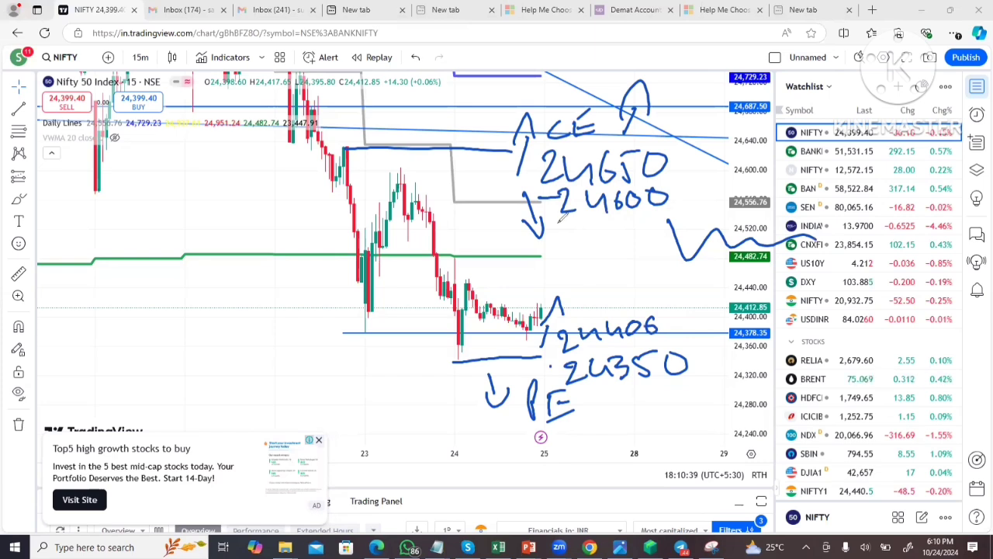
{"action": "left_click_drag", "start_coordinate": [559, 224], "coordinate": [657, 267]}
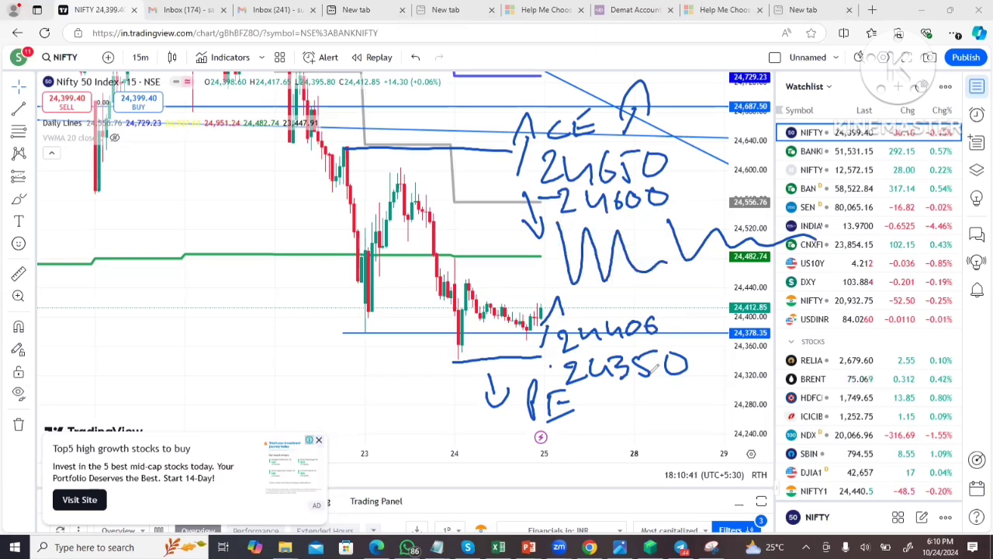
{"action": "mouse_move", "coordinate": [599, 381]}
{"action": "left_mouse_down"}
{"action": "mouse_move", "coordinate": [667, 373]}
{"action": "mouse_move", "coordinate": [629, 402]}
{"action": "mouse_move", "coordinate": [650, 398]}
{"action": "left_mouse_up"}
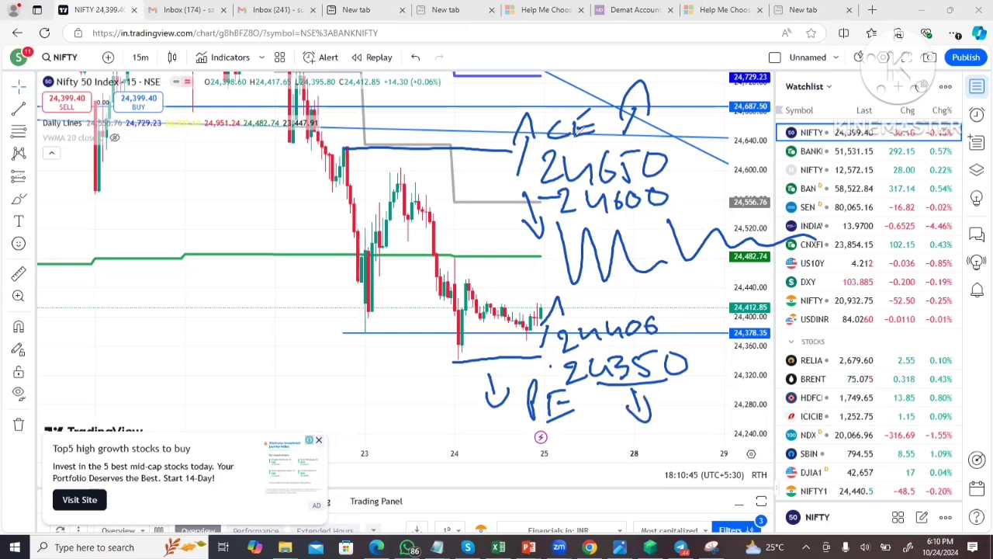
{"action": "mouse_move", "coordinate": [574, 138]}
{"action": "left_mouse_down"}
{"action": "mouse_move", "coordinate": [630, 137]}
{"action": "mouse_move", "coordinate": [672, 118]}
{"action": "left_mouse_up"}
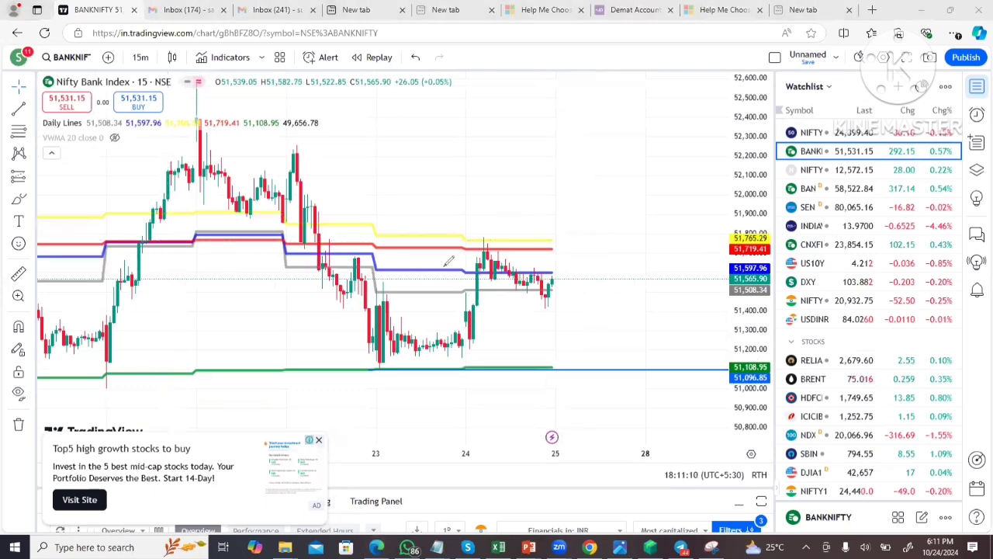
Write the 51800 level above the Bank Nifty candles with a plus mark beside it.
{"action": "left_click_drag", "start_coordinate": [481, 239], "coordinate": [503, 239]}
{"action": "key", "text": "ctrl+z"}
{"action": "key", "text": "ctrl+y"}
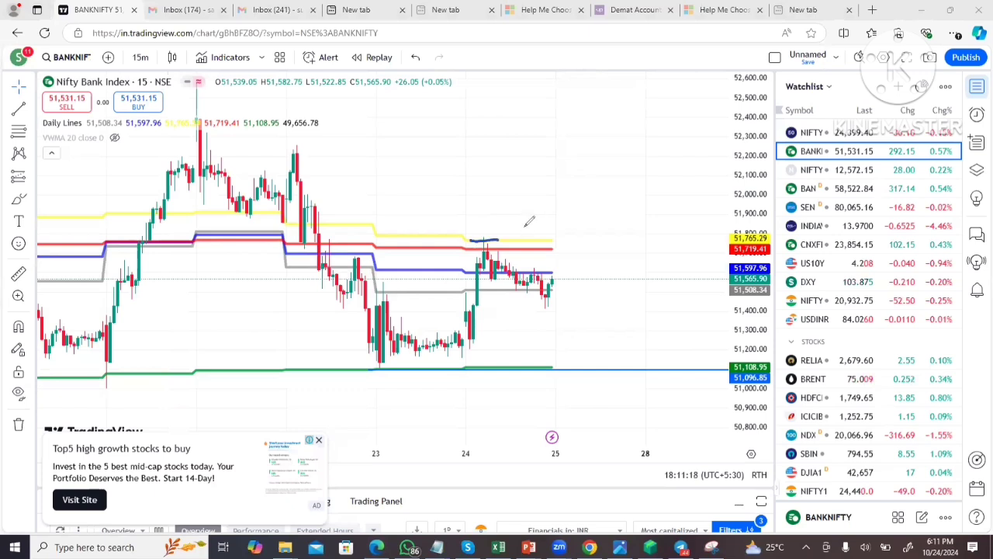
{"action": "mouse_move", "coordinate": [534, 223]}
{"action": "left_mouse_down"}
{"action": "mouse_move", "coordinate": [525, 246]}
{"action": "mouse_move", "coordinate": [544, 245]}
{"action": "left_mouse_up"}
{"action": "mouse_move", "coordinate": [565, 214]}
{"action": "left_mouse_down"}
{"action": "mouse_move", "coordinate": [557, 233]}
{"action": "mouse_move", "coordinate": [576, 214]}
{"action": "left_mouse_up"}
{"action": "left_click_drag", "start_coordinate": [607, 207], "coordinate": [604, 209]}
{"action": "left_click_drag", "start_coordinate": [485, 236], "coordinate": [485, 247]}
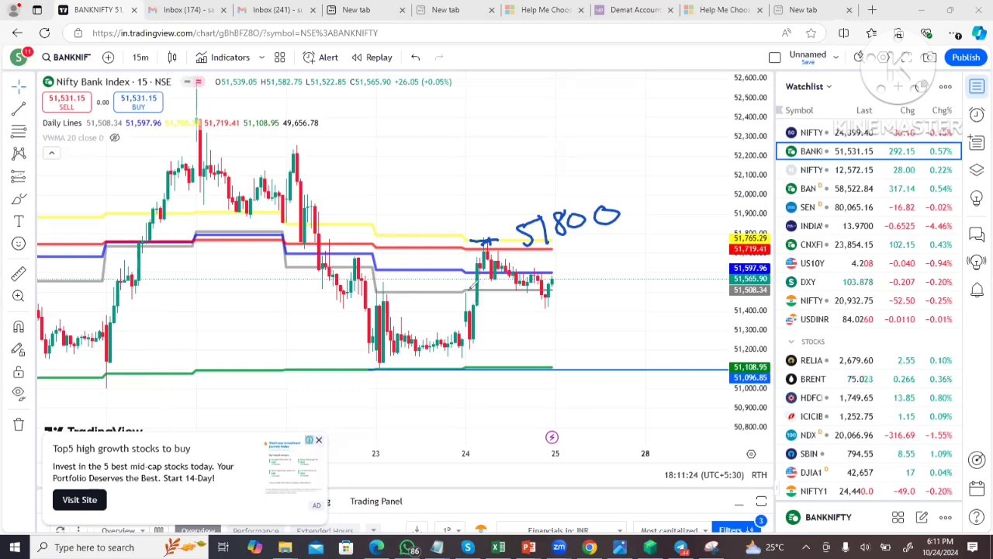
Add strokes by the rising candles, write 20 left of 51800, and underline 51800.
{"action": "mouse_move", "coordinate": [465, 294]}
{"action": "left_mouse_down"}
{"action": "mouse_move", "coordinate": [504, 284]}
{"action": "mouse_move", "coordinate": [474, 262]}
{"action": "left_mouse_up"}
{"action": "mouse_move", "coordinate": [432, 249]}
{"action": "left_mouse_down"}
{"action": "mouse_move", "coordinate": [454, 247]}
{"action": "mouse_move", "coordinate": [455, 295]}
{"action": "left_mouse_up"}
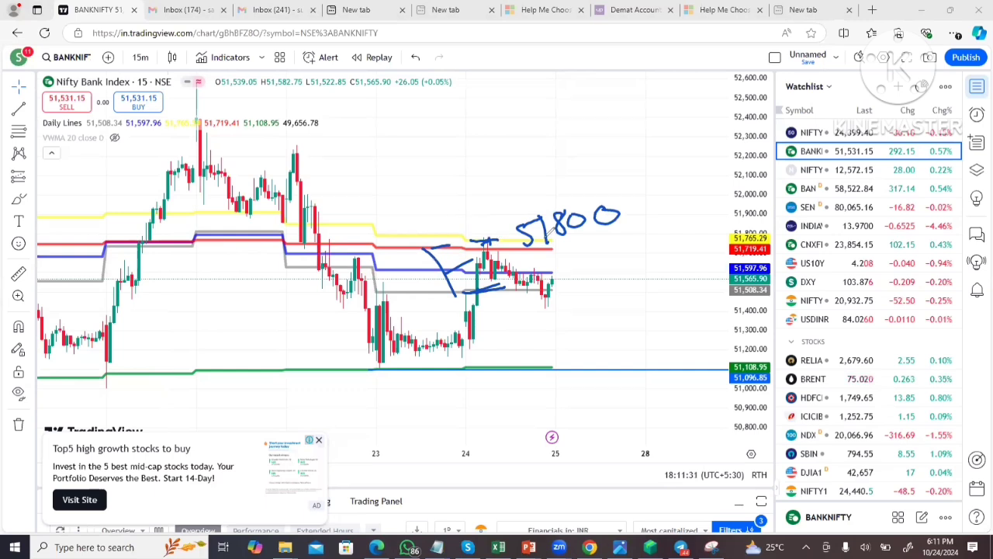
{"action": "left_click_drag", "start_coordinate": [543, 241], "coordinate": [557, 219]}
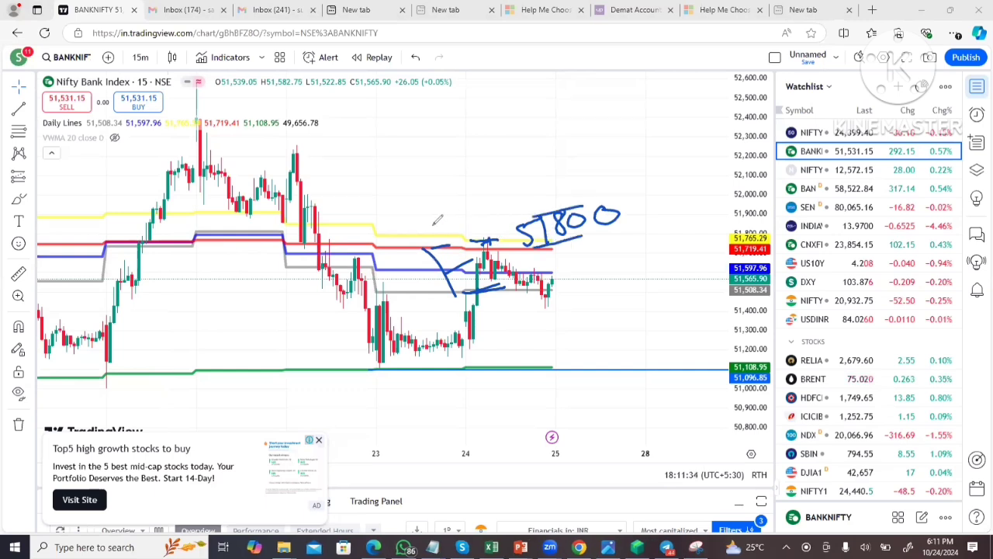
{"action": "left_click_drag", "start_coordinate": [431, 219], "coordinate": [467, 237]}
{"action": "left_click_drag", "start_coordinate": [427, 212], "coordinate": [470, 224]}
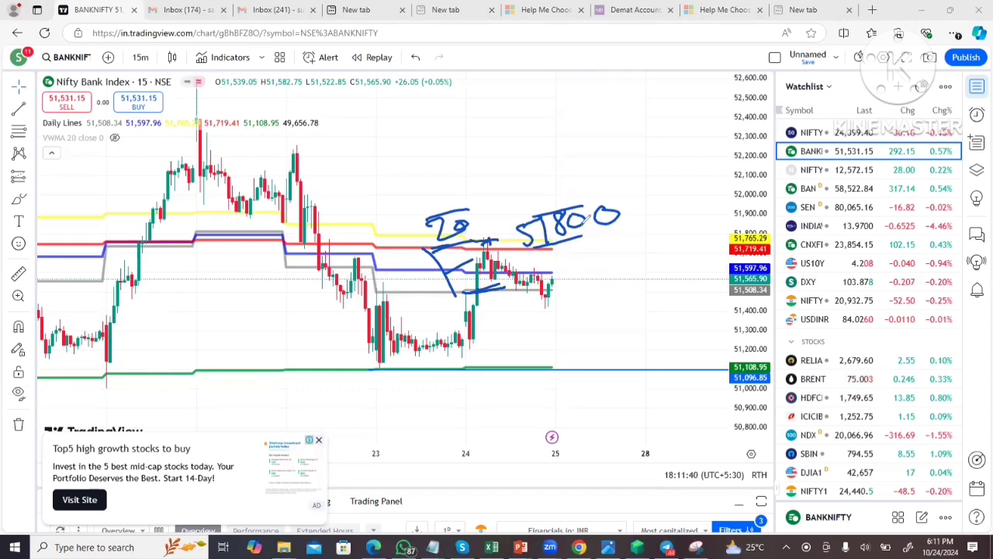
{"action": "left_click", "coordinate": [623, 232]}
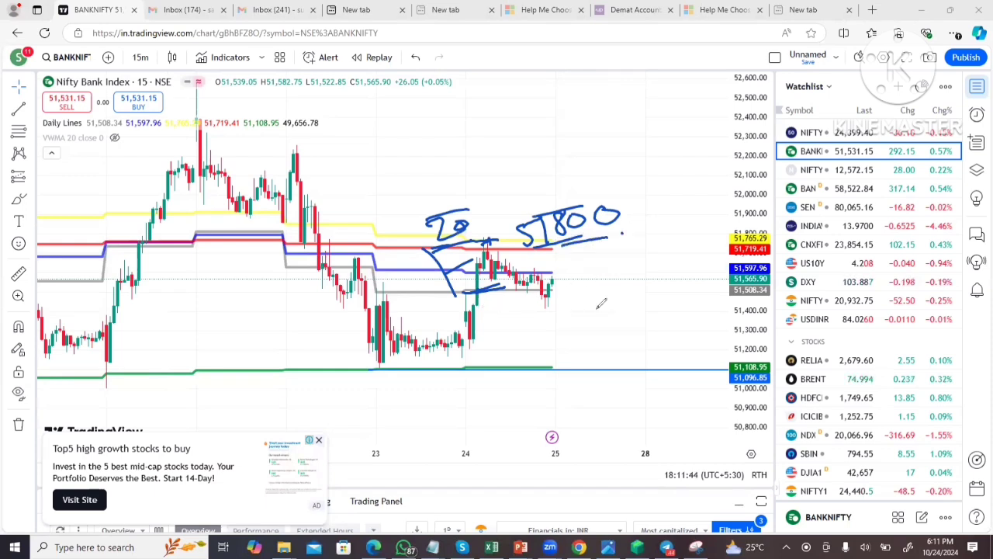
Draw a line under the candles and write the 51400 level.
{"action": "left_click_drag", "start_coordinate": [476, 308], "coordinate": [563, 307]}
{"action": "mouse_move", "coordinate": [610, 296]}
{"action": "left_mouse_down"}
{"action": "mouse_move", "coordinate": [587, 318]}
{"action": "mouse_move", "coordinate": [613, 316]}
{"action": "left_mouse_up"}
{"action": "mouse_move", "coordinate": [631, 293]}
{"action": "left_mouse_down"}
{"action": "mouse_move", "coordinate": [631, 310]}
{"action": "mouse_move", "coordinate": [657, 306]}
{"action": "left_mouse_up"}
{"action": "left_click_drag", "start_coordinate": [650, 295], "coordinate": [650, 314]}
{"action": "left_click_drag", "start_coordinate": [667, 293], "coordinate": [666, 294]}
{"action": "left_click_drag", "start_coordinate": [684, 291], "coordinate": [683, 292]}
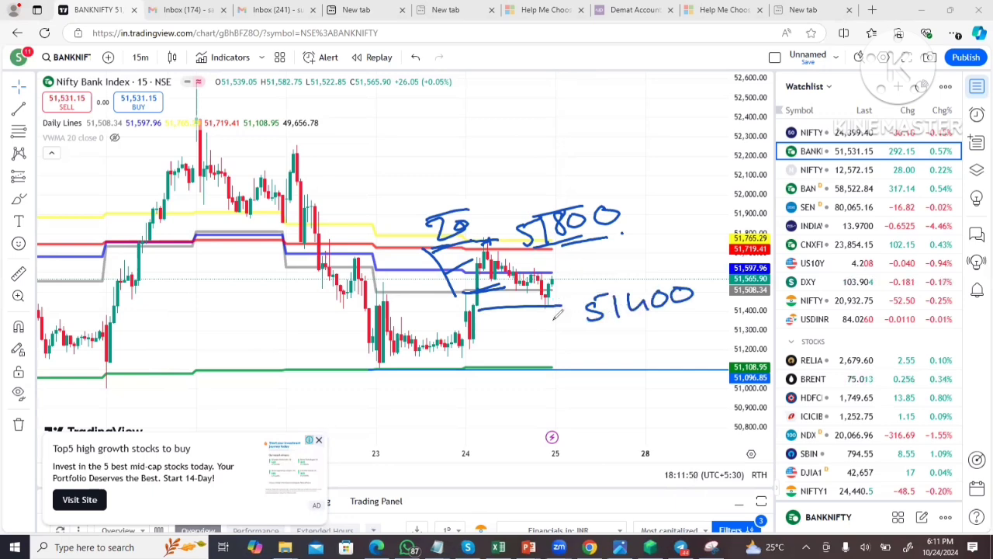
Draw a down arrow labelled PE below the 51400 line.
{"action": "mouse_move", "coordinate": [553, 307]}
{"action": "left_mouse_down"}
{"action": "mouse_move", "coordinate": [556, 332]}
{"action": "mouse_move", "coordinate": [505, 353]}
{"action": "left_mouse_up"}
{"action": "mouse_move", "coordinate": [518, 315]}
{"action": "left_mouse_down"}
{"action": "mouse_move", "coordinate": [522, 343]}
{"action": "mouse_move", "coordinate": [536, 314]}
{"action": "left_mouse_up"}
{"action": "left_click_drag", "start_coordinate": [520, 331], "coordinate": [534, 328]}
{"action": "left_click_drag", "start_coordinate": [518, 348], "coordinate": [545, 342]}
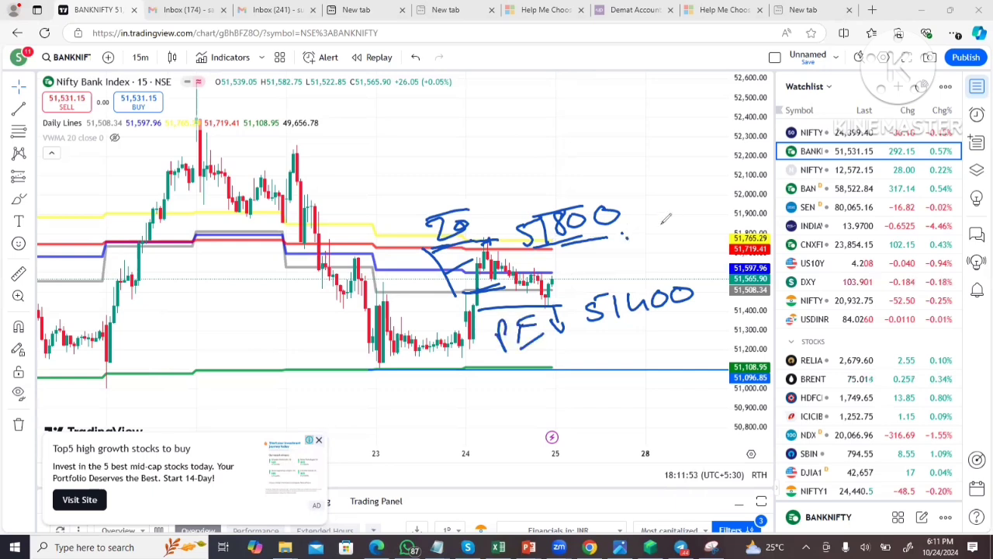
Add an up arrow and CE after 51800.
{"action": "left_click_drag", "start_coordinate": [627, 231], "coordinate": [646, 197]}
{"action": "mouse_move", "coordinate": [667, 211]}
{"action": "left_mouse_down"}
{"action": "mouse_move", "coordinate": [660, 232]}
{"action": "mouse_move", "coordinate": [675, 233]}
{"action": "left_mouse_up"}
{"action": "left_click_drag", "start_coordinate": [675, 211], "coordinate": [694, 208]}
{"action": "left_click_drag", "start_coordinate": [675, 221], "coordinate": [688, 219]}
{"action": "left_click_drag", "start_coordinate": [675, 231], "coordinate": [697, 228]}
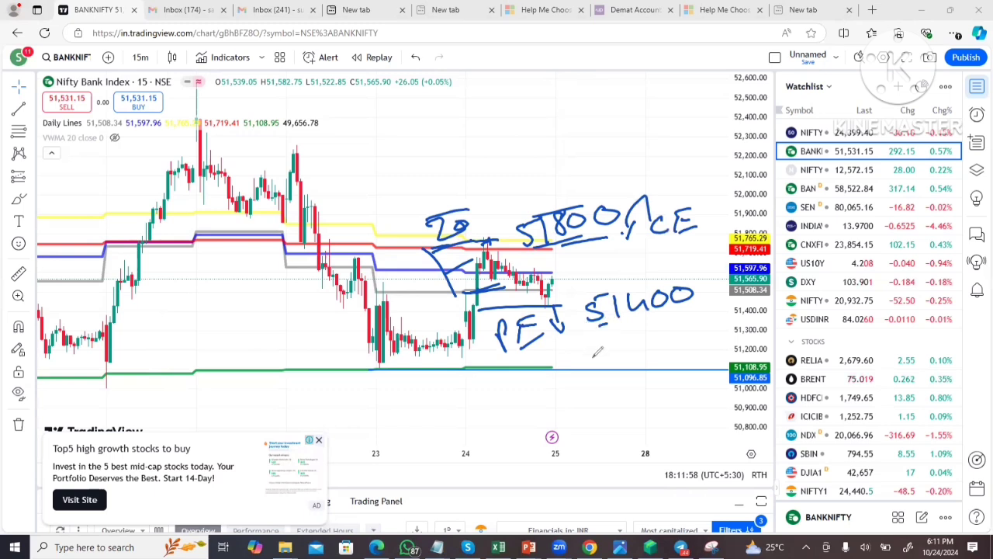
Write the 51100 downside target and the 1300 note below 51400.
{"action": "left_click_drag", "start_coordinate": [599, 354], "coordinate": [587, 379]}
{"action": "left_click_drag", "start_coordinate": [604, 362], "coordinate": [622, 374]}
{"action": "mouse_move", "coordinate": [632, 358]}
{"action": "left_mouse_down"}
{"action": "mouse_move", "coordinate": [654, 356]}
{"action": "mouse_move", "coordinate": [651, 364]}
{"action": "left_mouse_up"}
{"action": "mouse_move", "coordinate": [657, 312]}
{"action": "left_mouse_down"}
{"action": "mouse_move", "coordinate": [657, 328]}
{"action": "mouse_move", "coordinate": [672, 334]}
{"action": "mouse_move", "coordinate": [687, 316]}
{"action": "left_mouse_up"}
{"action": "left_click_drag", "start_coordinate": [709, 313], "coordinate": [706, 316]}
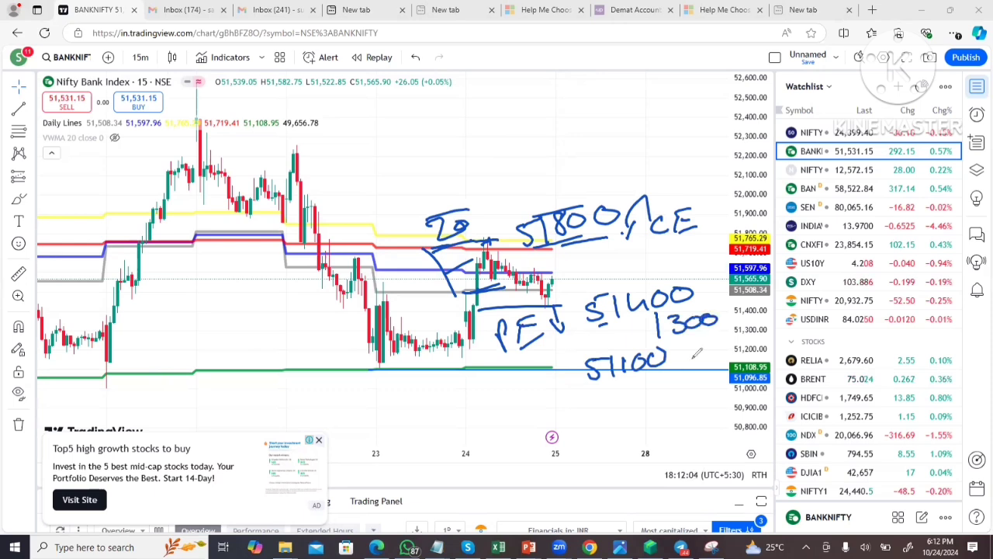
{"action": "left_click_drag", "start_coordinate": [700, 355], "coordinate": [703, 374]}
{"action": "left_click_drag", "start_coordinate": [695, 347], "coordinate": [686, 349]}
Draw a down arrow to the 50400 target, label 700, and draw the 52,200 line.
{"action": "left_click_drag", "start_coordinate": [576, 357], "coordinate": [559, 390]}
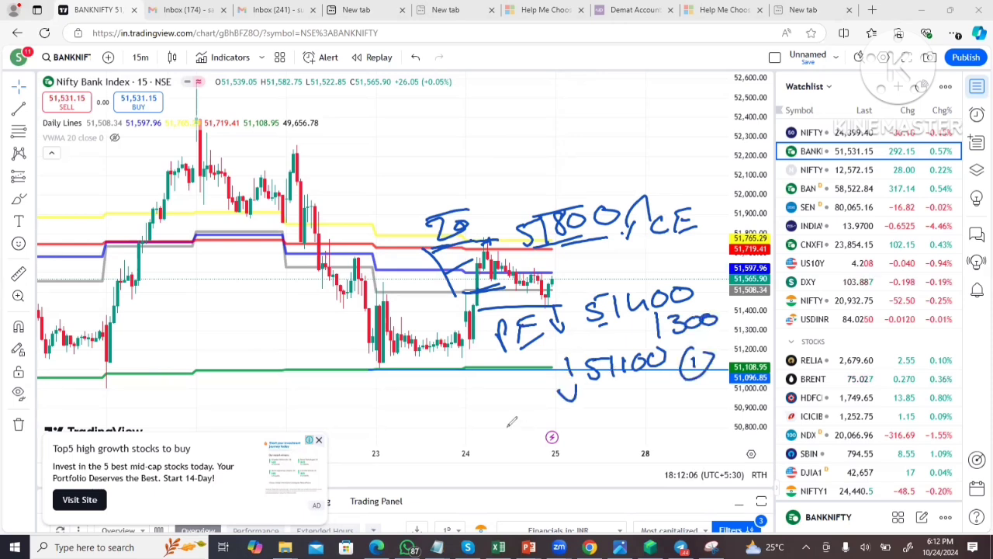
{"action": "mouse_move", "coordinate": [500, 426]}
{"action": "left_mouse_down"}
{"action": "mouse_move", "coordinate": [510, 462]}
{"action": "mouse_move", "coordinate": [521, 456]}
{"action": "left_mouse_up"}
{"action": "left_click_drag", "start_coordinate": [596, 440], "coordinate": [641, 460]}
{"action": "left_click_drag", "start_coordinate": [659, 433], "coordinate": [658, 435]}
{"action": "left_click_drag", "start_coordinate": [682, 431], "coordinate": [681, 433]}
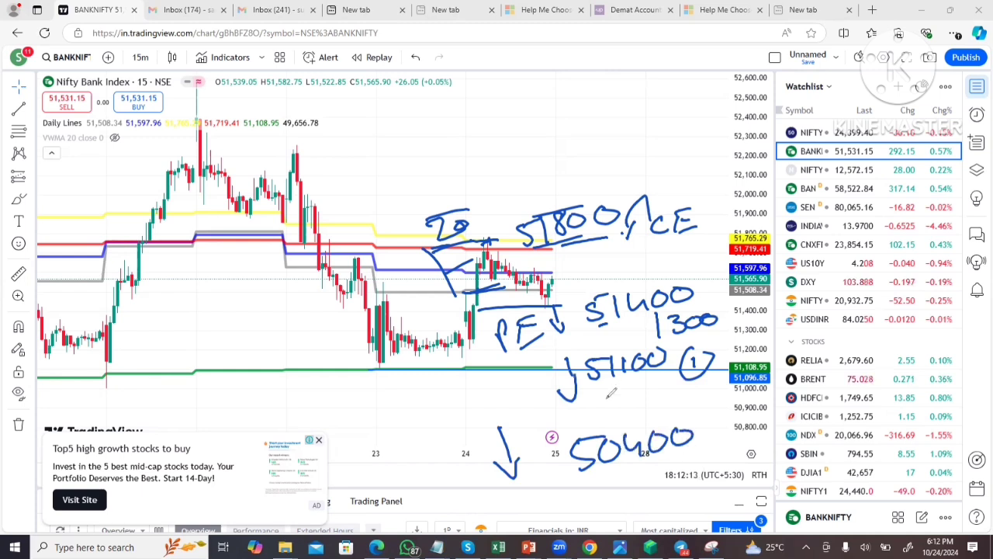
{"action": "mouse_move", "coordinate": [605, 394]}
{"action": "left_mouse_down"}
{"action": "mouse_move", "coordinate": [618, 416]}
{"action": "mouse_move", "coordinate": [640, 398]}
{"action": "left_mouse_up"}
{"action": "mouse_move", "coordinate": [652, 399]}
{"action": "left_mouse_down"}
{"action": "mouse_move", "coordinate": [671, 396]}
{"action": "mouse_move", "coordinate": [654, 414]}
{"action": "left_mouse_up"}
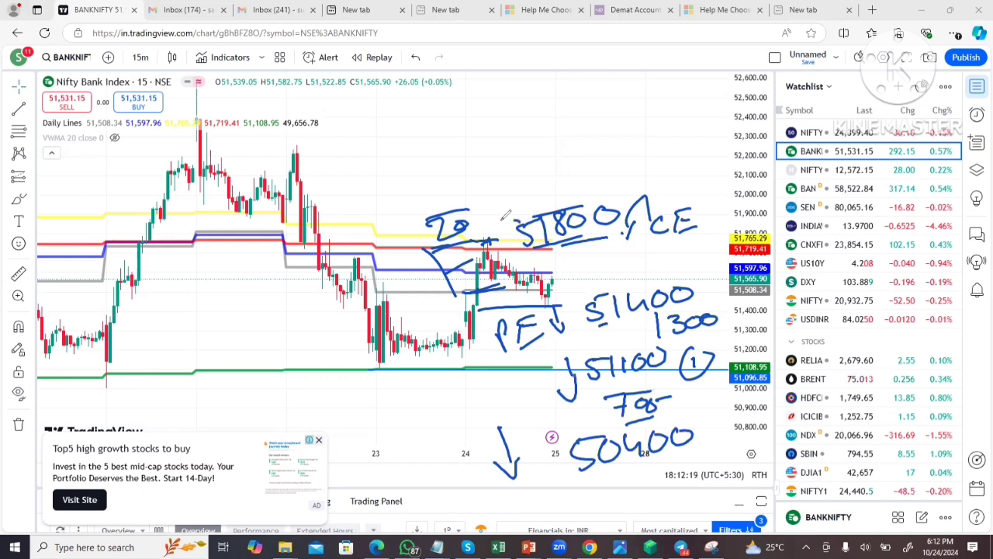
{"action": "left_click_drag", "start_coordinate": [503, 215], "coordinate": [504, 208]}
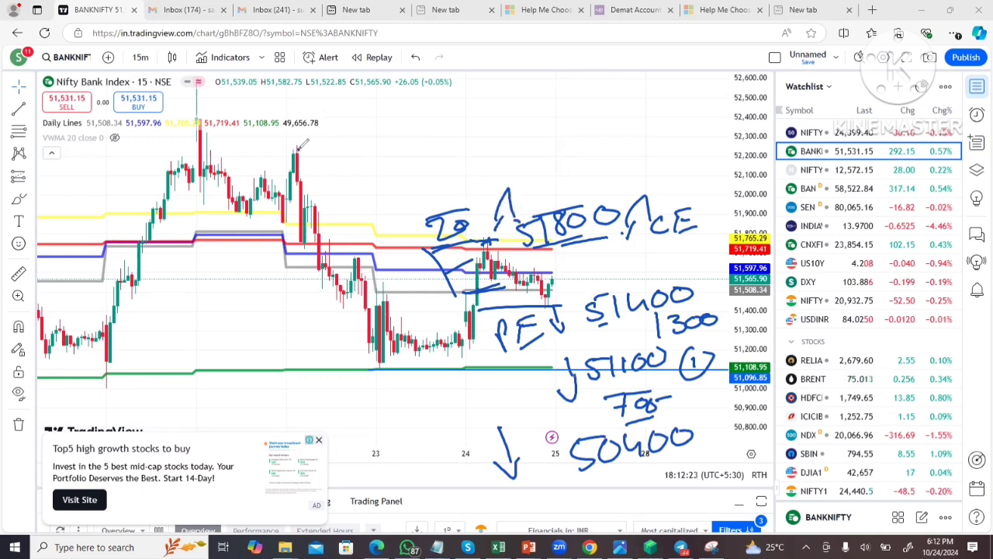
{"action": "mouse_move", "coordinate": [298, 149]}
{"action": "left_mouse_down"}
{"action": "mouse_move", "coordinate": [442, 143]}
{"action": "mouse_move", "coordinate": [488, 156]}
{"action": "mouse_move", "coordinate": [483, 167]}
{"action": "mouse_move", "coordinate": [527, 161]}
{"action": "mouse_move", "coordinate": [567, 135]}
{"action": "mouse_move", "coordinate": [609, 132]}
{"action": "left_mouse_up"}
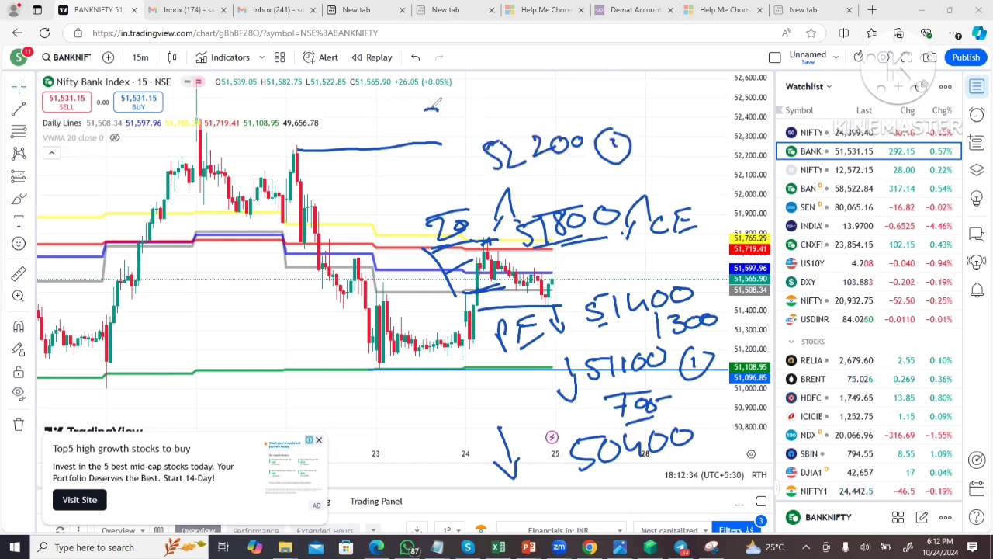
Write a bracketed 52400 above the 52,200 line, marked with a circled 2.
{"action": "mouse_move", "coordinate": [437, 99]}
{"action": "left_mouse_down"}
{"action": "mouse_move", "coordinate": [424, 133]}
{"action": "mouse_move", "coordinate": [513, 99]}
{"action": "mouse_move", "coordinate": [496, 116]}
{"action": "left_mouse_up"}
{"action": "left_click_drag", "start_coordinate": [512, 97], "coordinate": [531, 108]}
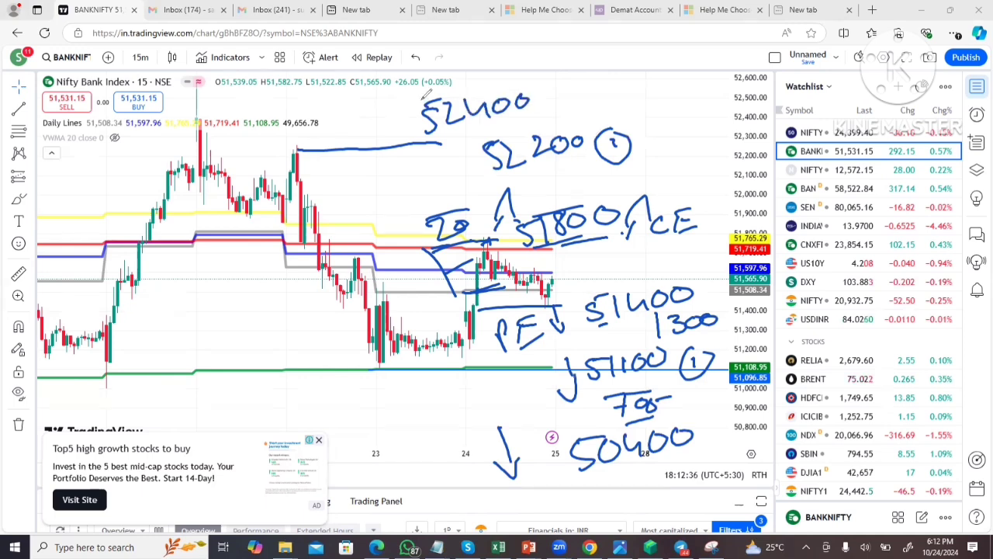
{"action": "left_click_drag", "start_coordinate": [417, 93], "coordinate": [422, 140]}
{"action": "left_click_drag", "start_coordinate": [535, 83], "coordinate": [529, 118]}
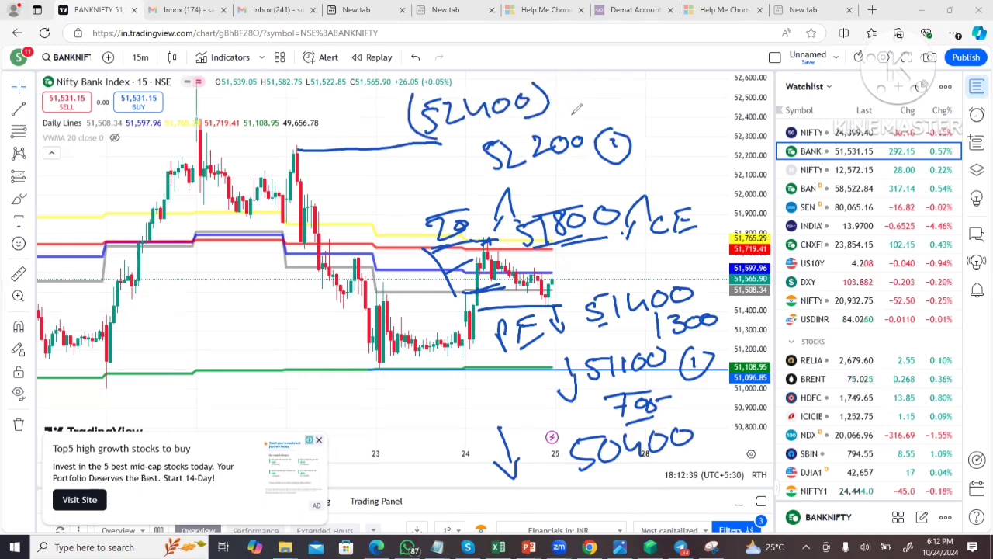
{"action": "left_click_drag", "start_coordinate": [571, 98], "coordinate": [591, 118]}
{"action": "left_click_drag", "start_coordinate": [582, 87], "coordinate": [578, 88]}
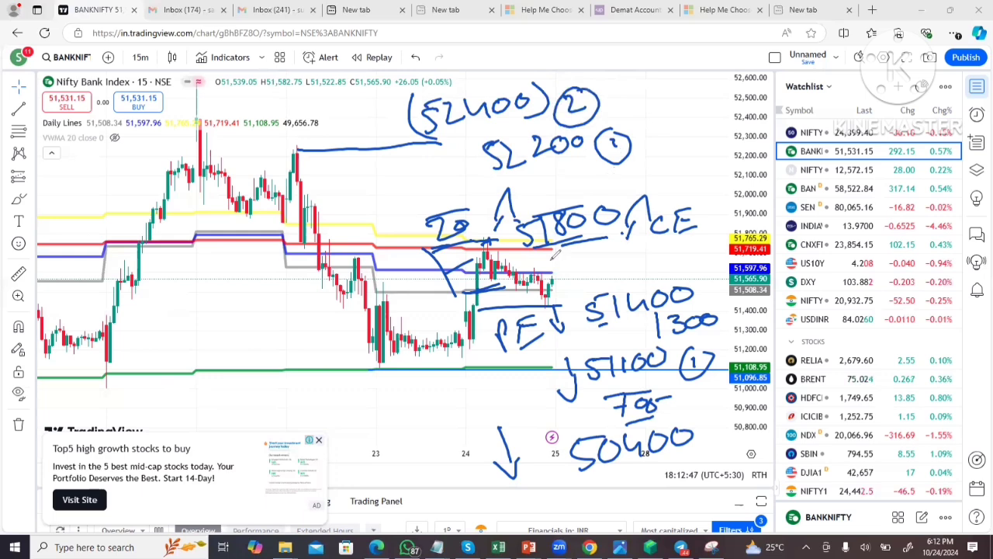
Draw a crossed-out zigzag under 51800 CE and a slashed NO remark, then bring up Telegram.
{"action": "mouse_move", "coordinate": [556, 256]}
{"action": "left_mouse_down"}
{"action": "mouse_move", "coordinate": [621, 268]}
{"action": "mouse_move", "coordinate": [642, 260]}
{"action": "left_mouse_up"}
{"action": "left_click_drag", "start_coordinate": [660, 247], "coordinate": [677, 262]}
{"action": "mouse_move", "coordinate": [679, 245]}
{"action": "left_mouse_down"}
{"action": "mouse_move", "coordinate": [659, 264]}
{"action": "mouse_move", "coordinate": [689, 241]}
{"action": "left_mouse_up"}
{"action": "left_click_drag", "start_coordinate": [395, 295], "coordinate": [431, 286]}
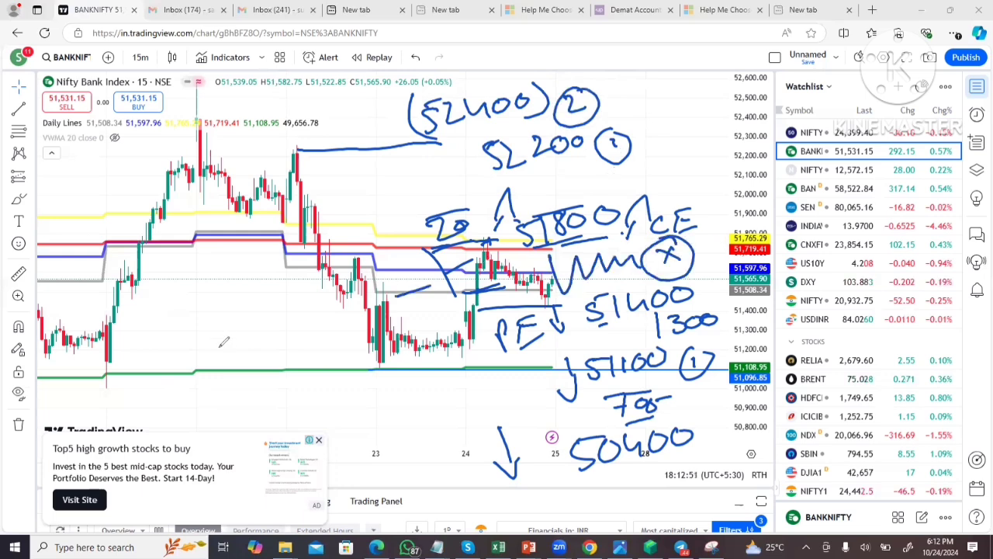
{"action": "left_click_drag", "start_coordinate": [219, 348], "coordinate": [274, 323]}
{"action": "mouse_move", "coordinate": [301, 303]}
{"action": "left_mouse_down"}
{"action": "mouse_move", "coordinate": [311, 322]}
{"action": "mouse_move", "coordinate": [318, 287]}
{"action": "left_mouse_up"}
{"action": "left_click_drag", "start_coordinate": [256, 391], "coordinate": [363, 307]}
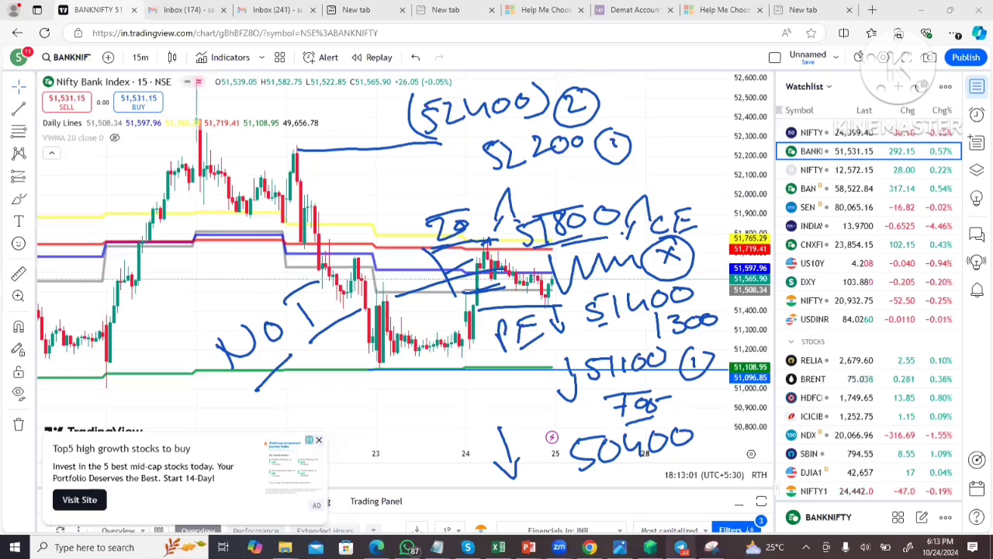
{"action": "mouse_move", "coordinate": [680, 546]}
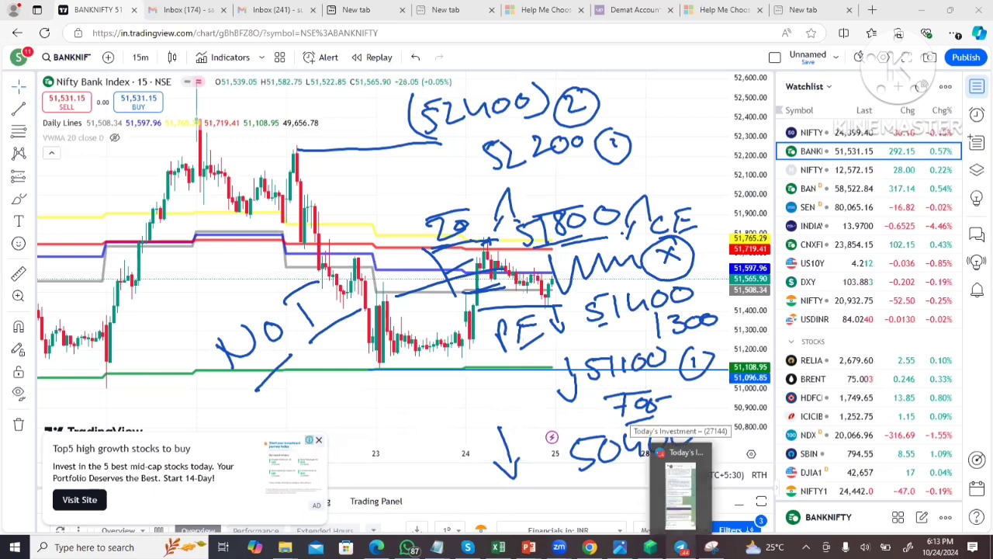
{"action": "left_click", "coordinate": [681, 481]}
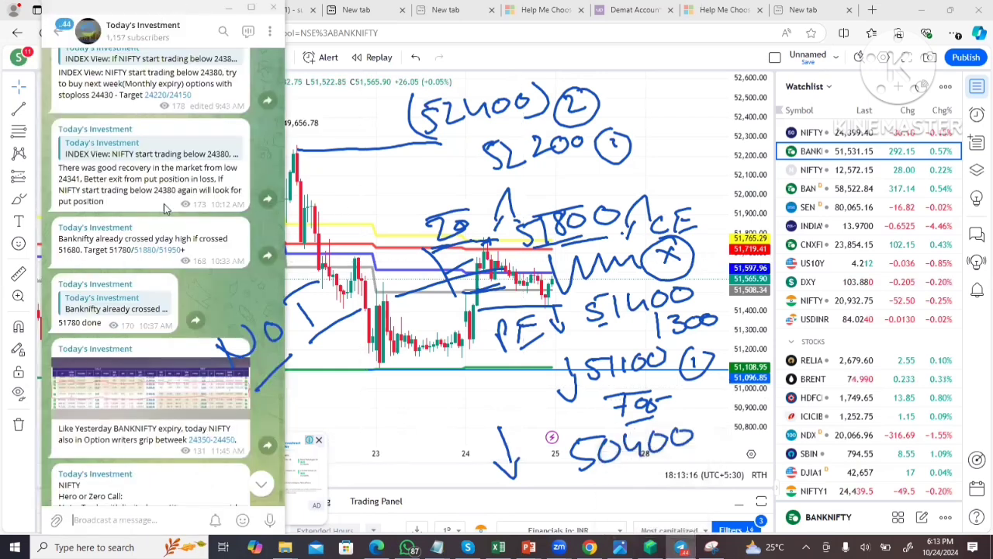